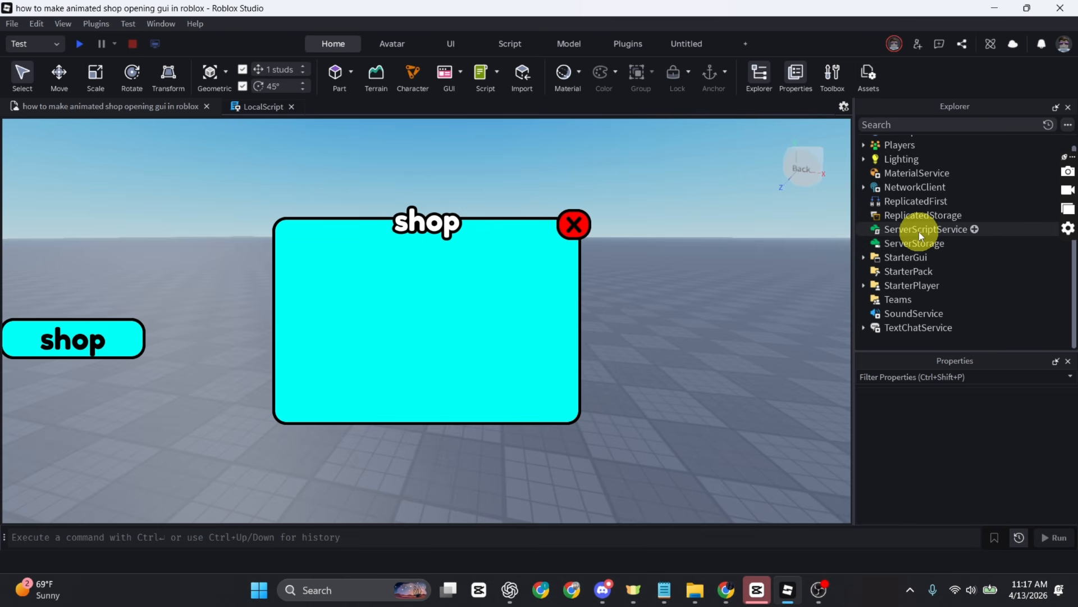
Step: Add a Script to ServerScriptService and replace its default code with a PlayerAdded handler creating leaderstats and a Coins IntValue of 500
{"action": "left_click", "coordinate": [975, 230]}
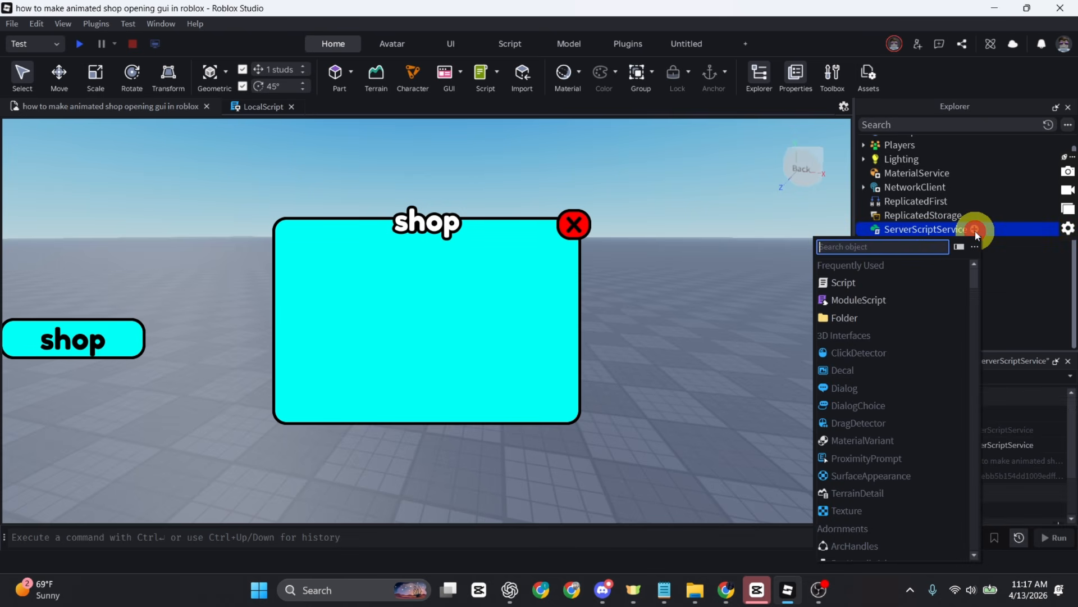
{"action": "left_click", "coordinate": [870, 289]}
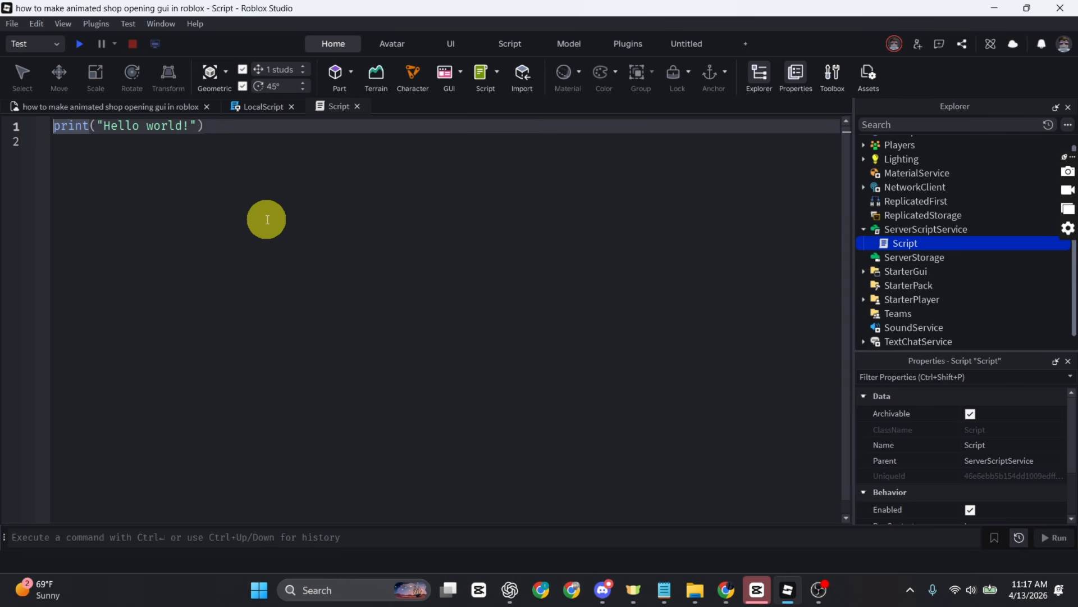
{"action": "left_click_drag", "start_coordinate": [164, 187], "coordinate": [53, 126]}
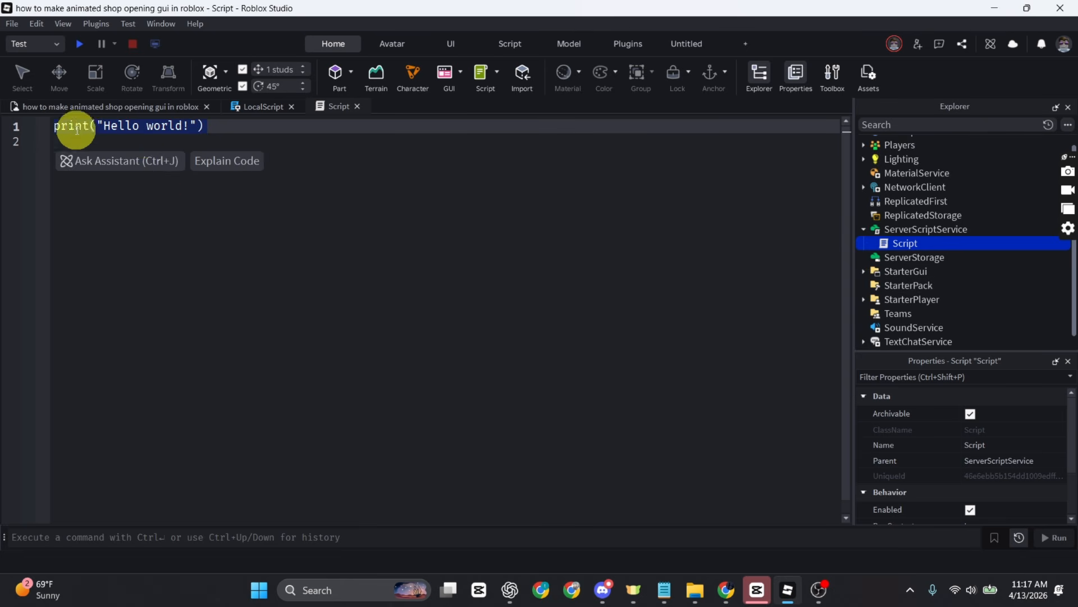
{"action": "key", "text": "BackSpace"}
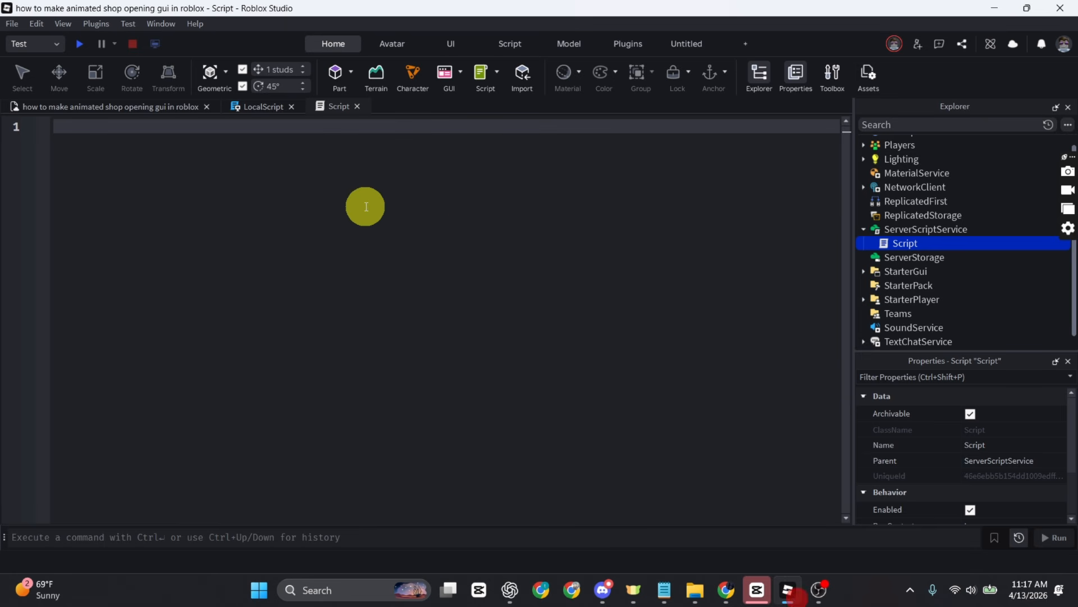
{"action": "type", "text": "game.Players.PlayerAdded:Connect(function(player)  \tlocal leaderstats = Instance.new(\"Folder\") \tleaderstats.Name = \"leaderstats\" \tleaderstats.Parent = player  \tlocal coins = Instance.new(\"IntValue\") \tcoins.Name = \"Coins\" \tcoins.Value = 500 -- 💰 STARTING COINS (CHANGE THIS) \tcoins.Parent = leaderstats end)"}
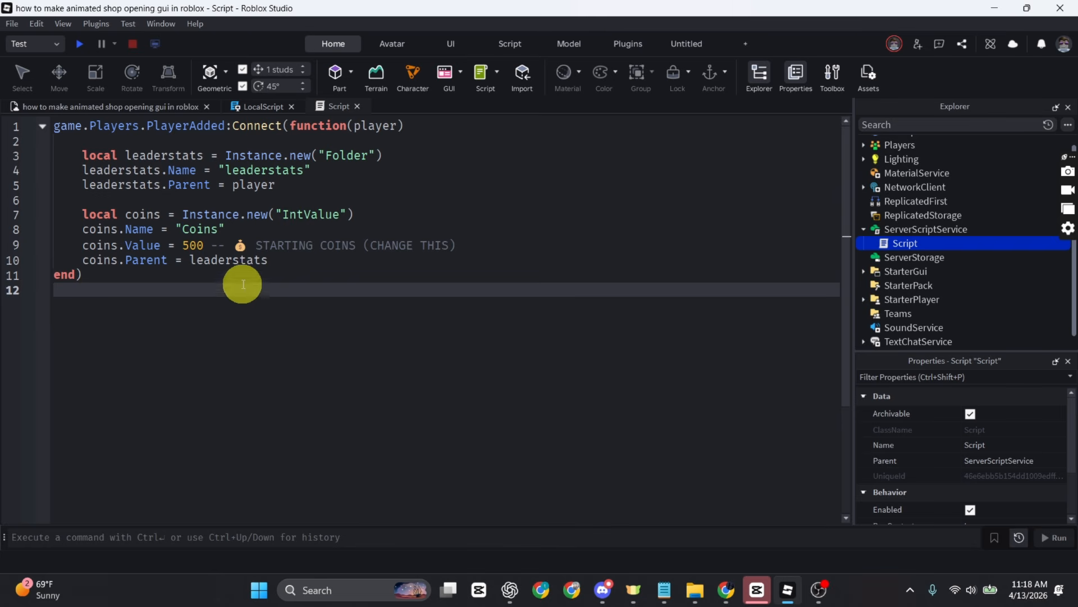
Step: Try a starting coins.Value of 100 in the leaderstats script and set it back to 500
{"action": "left_click", "coordinate": [204, 245]}
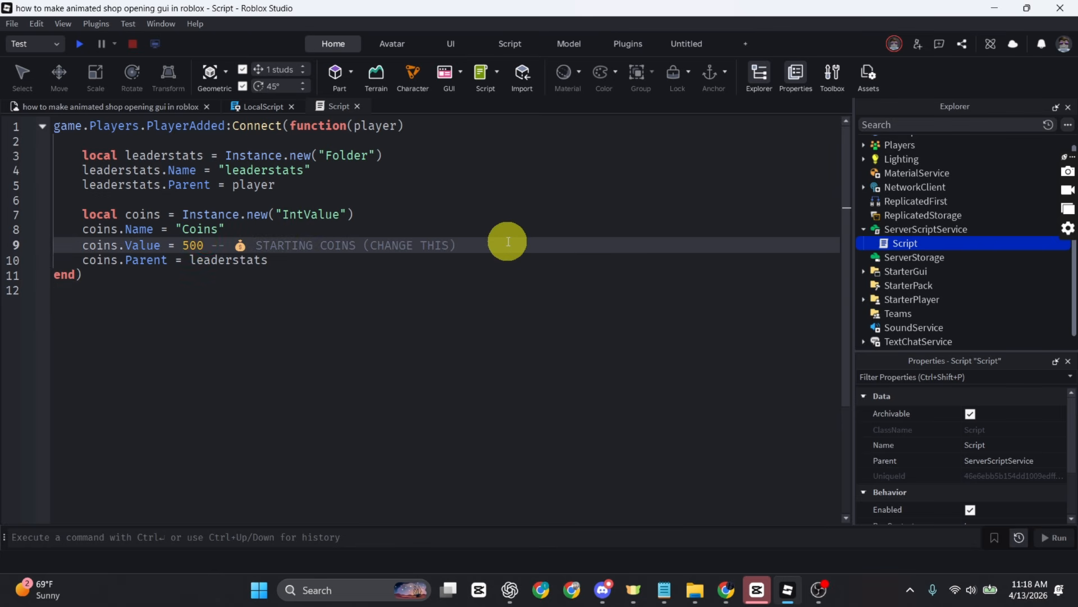
{"action": "key", "text": "BackSpace"}
{"action": "key", "text": "BackSpace"}
{"action": "type", "text": "00"}
{"action": "key", "text": "BackSpace"}
{"action": "type", "text": "100"}
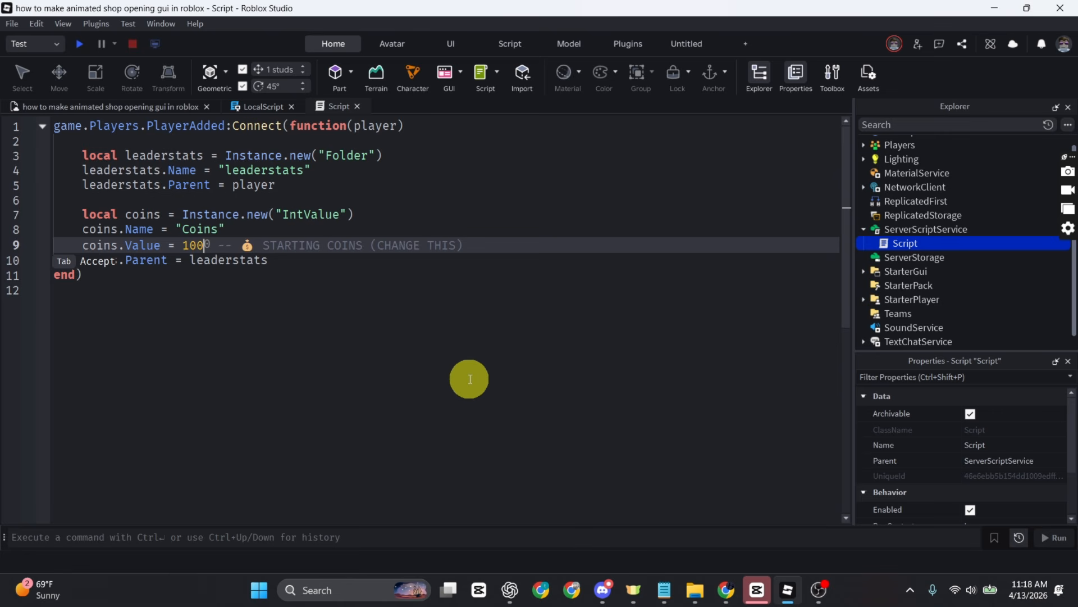
{"action": "key", "text": "BackSpace"}
{"action": "key", "text": "BackSpace"}
{"action": "key", "text": "BackSpace"}
{"action": "type", "text": "500"}
{"action": "left_click", "coordinate": [461, 377]}
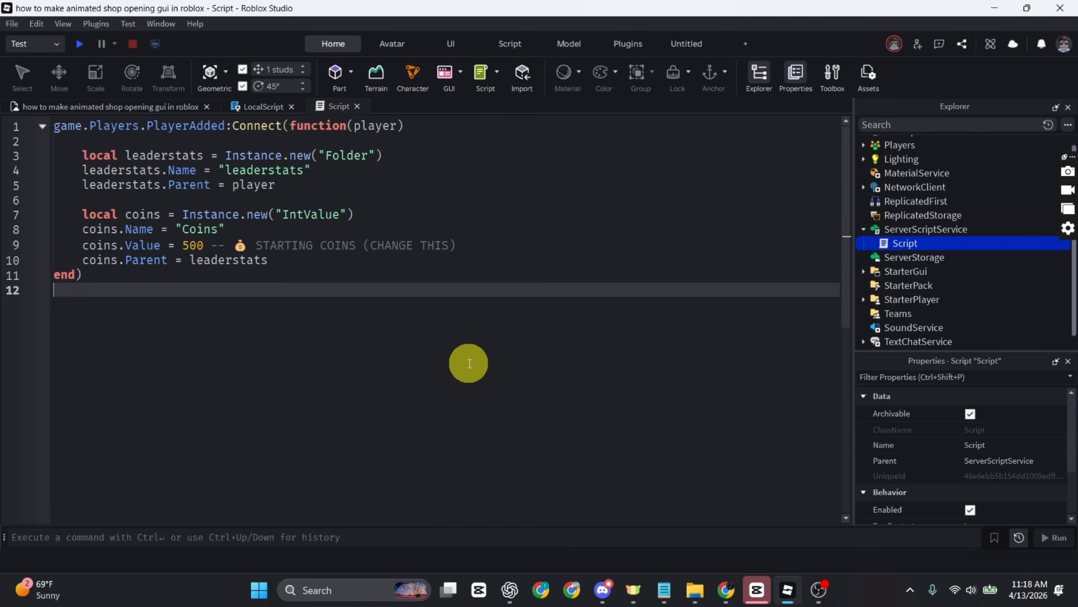
Step: Search the Toolbox models for "sword" and insert the free Roblox Sword tool into the StarterPack
{"action": "left_click", "coordinate": [160, 107]}
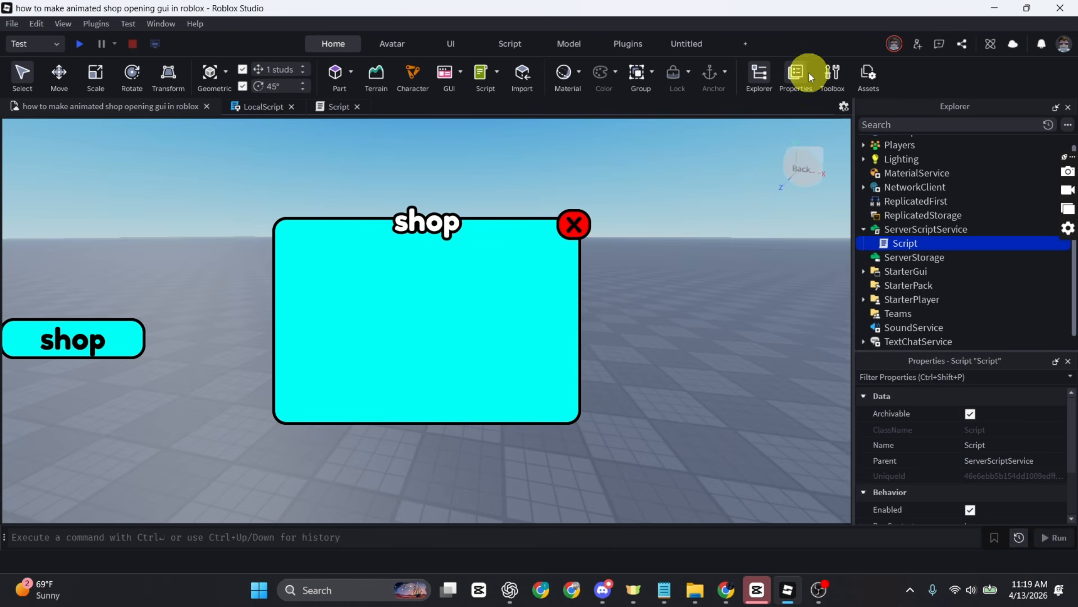
{"action": "left_click", "coordinate": [827, 78]}
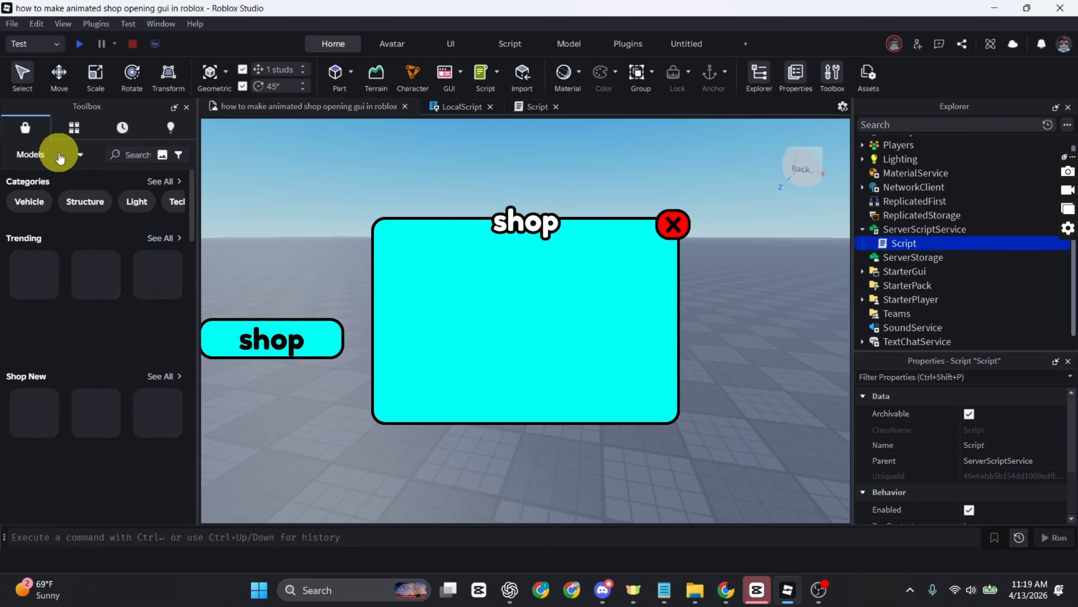
{"action": "left_click", "coordinate": [59, 154]}
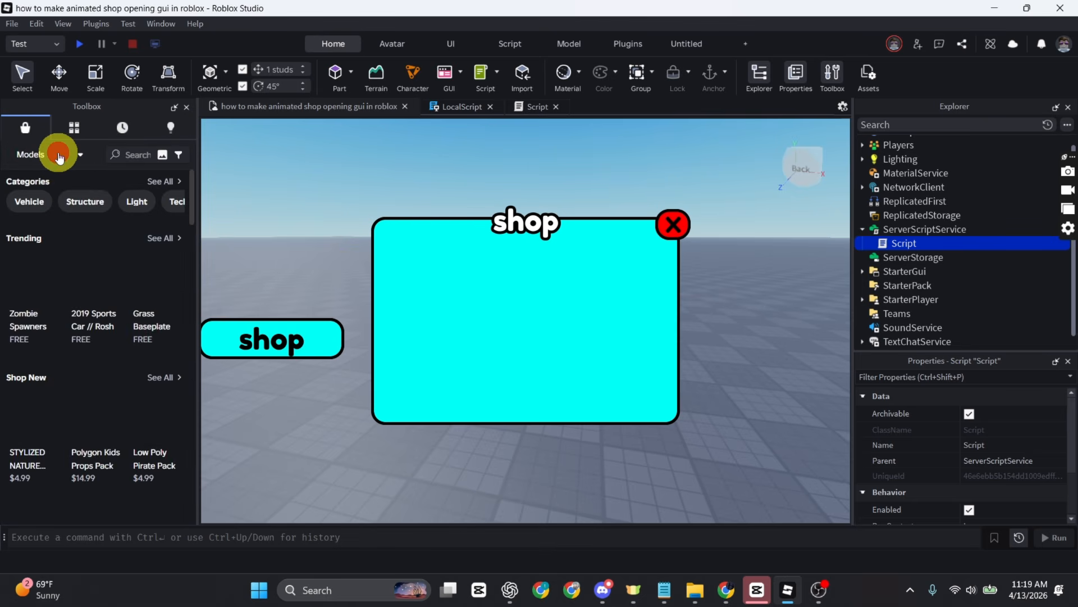
{"action": "left_click", "coordinate": [130, 154]}
{"action": "type", "text": "sword"}
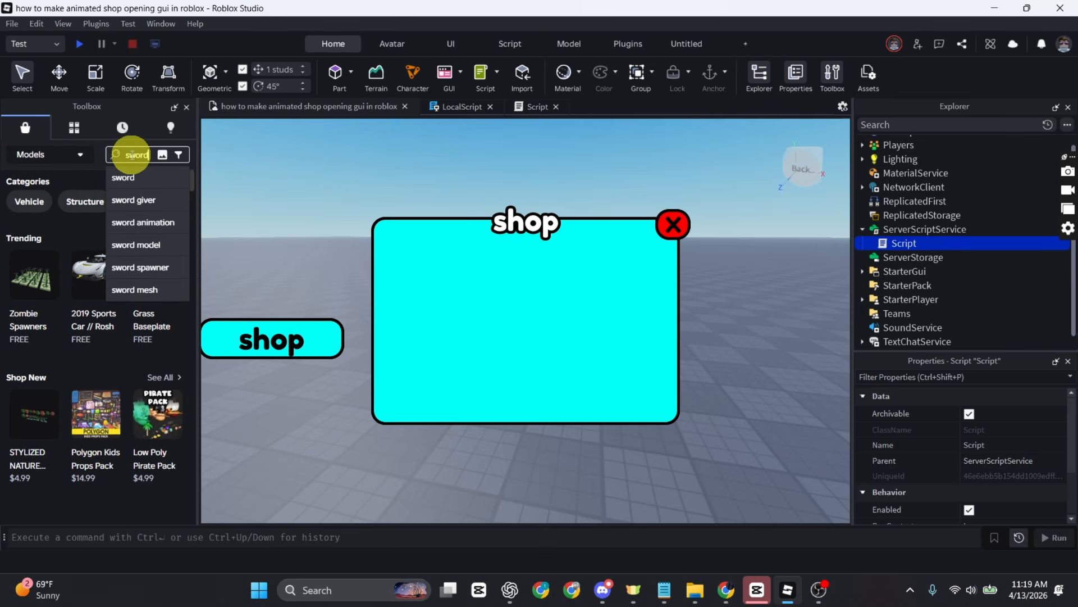
{"action": "key", "text": "Return"}
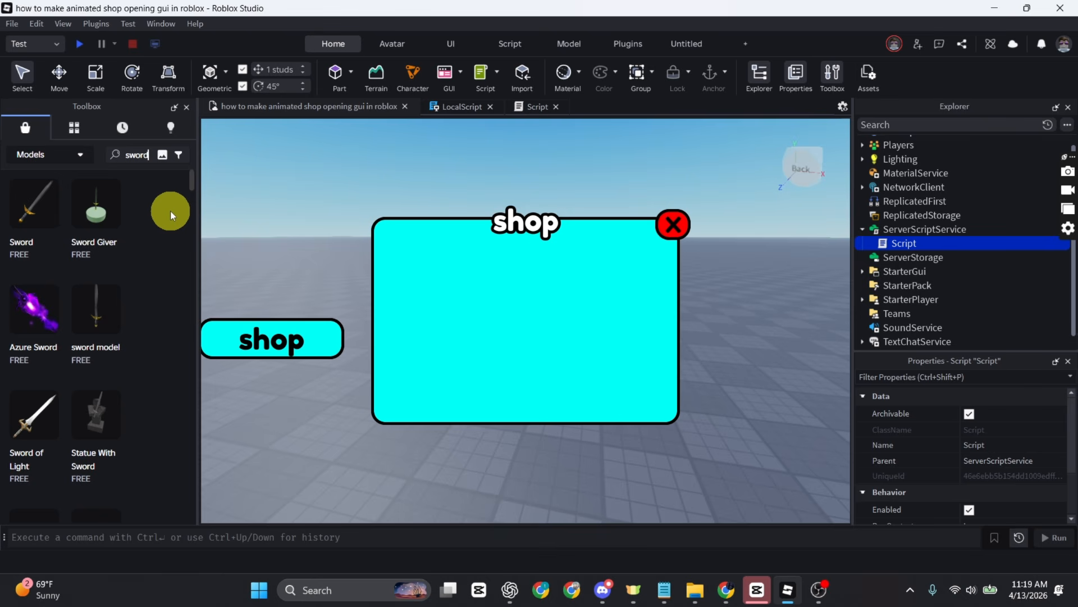
{"action": "mouse_move", "coordinate": [33, 212]}
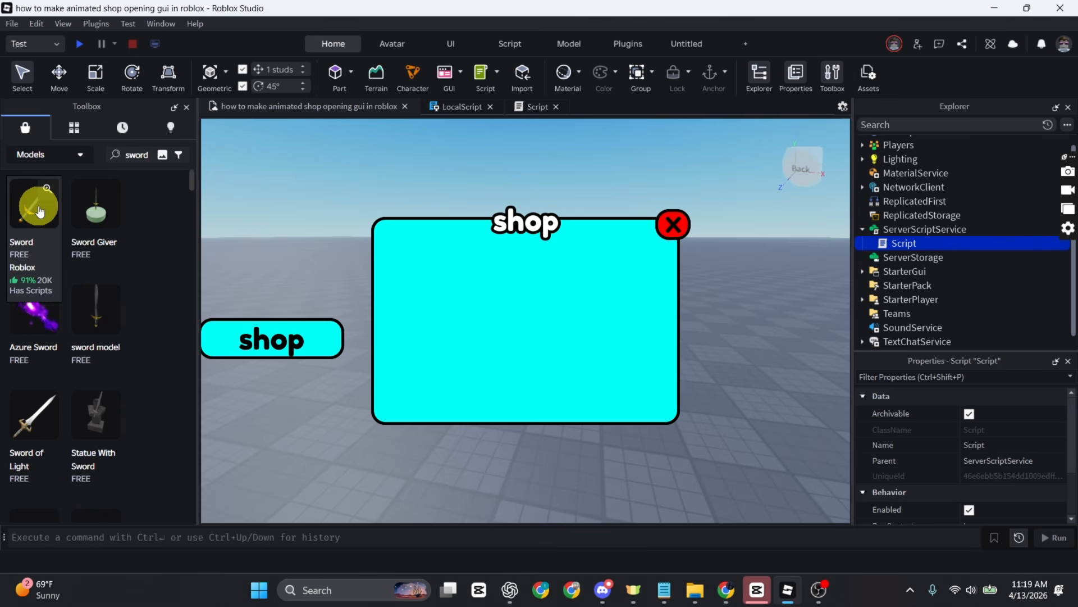
{"action": "left_click", "coordinate": [34, 213]}
{"action": "left_click", "coordinate": [689, 328]}
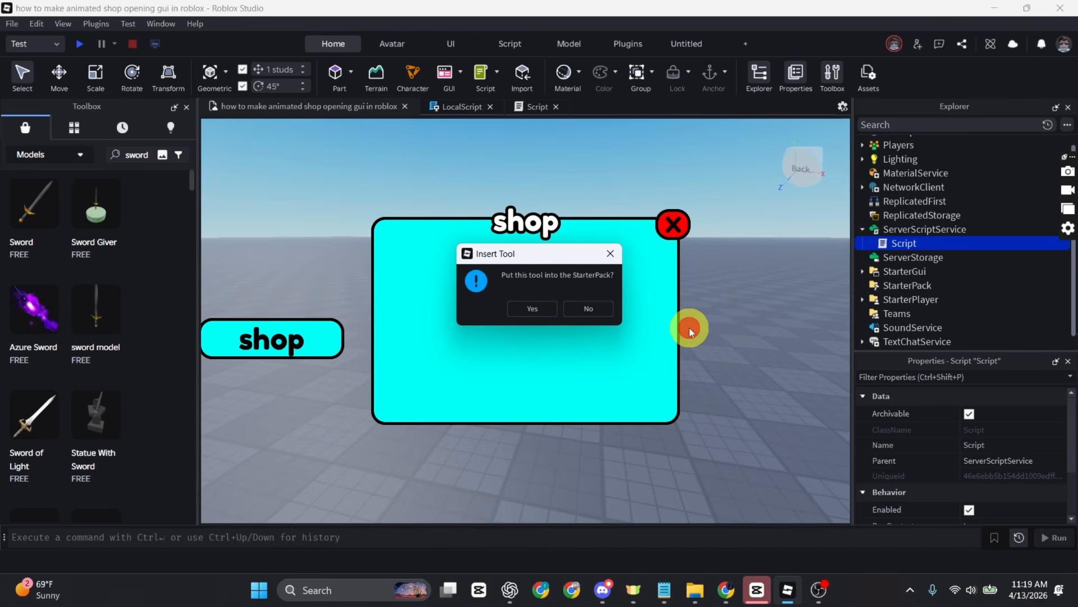
{"action": "left_click", "coordinate": [538, 309]}
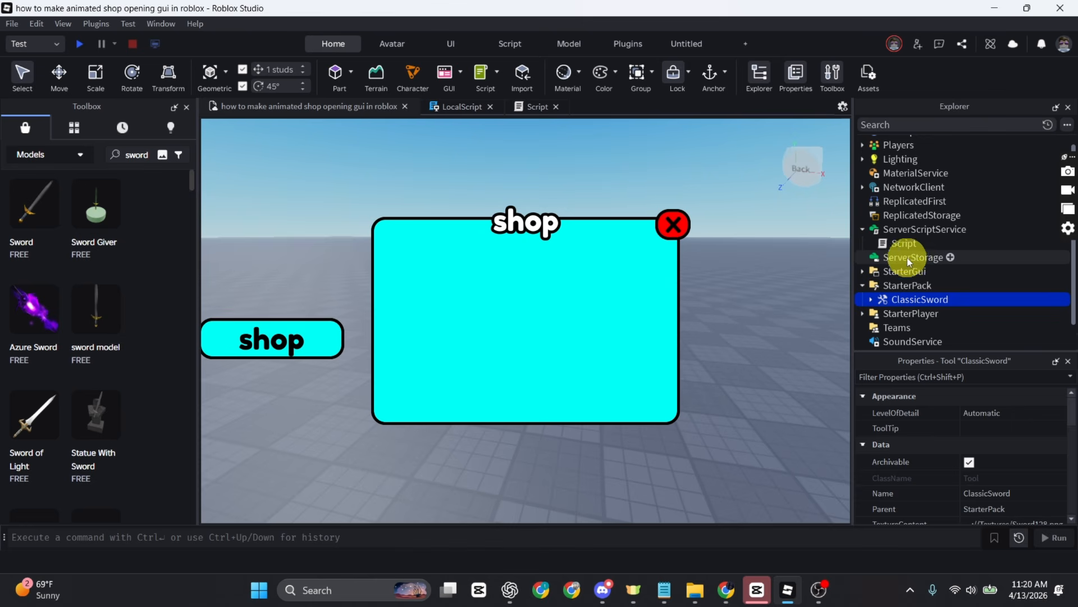
Step: Move the ClassicSword tool from StarterPack into ServerStorage and rename it Sword
{"action": "left_click_drag", "start_coordinate": [911, 298], "coordinate": [930, 253]}
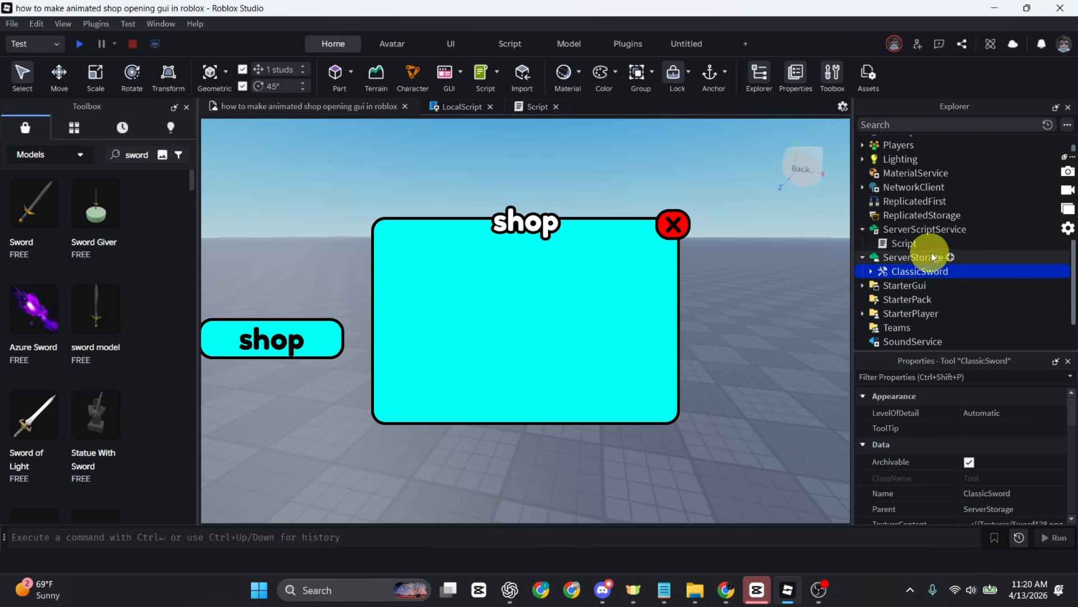
{"action": "right_click", "coordinate": [904, 272]}
{"action": "left_click", "coordinate": [943, 338]}
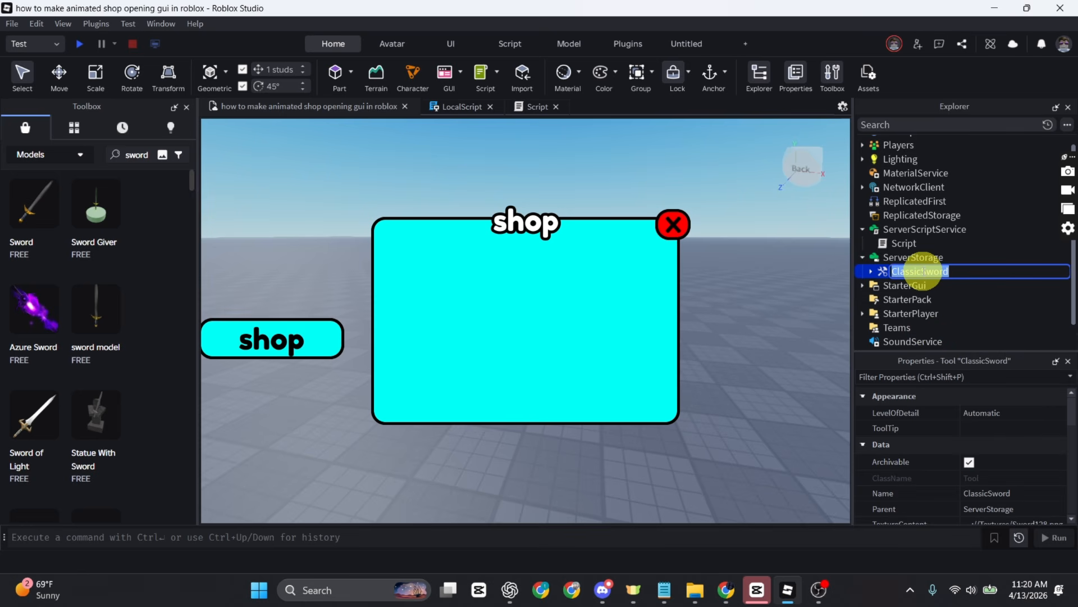
{"action": "left_click", "coordinate": [920, 271]}
{"action": "key", "text": "BackSpace"}
{"action": "key", "text": "BackSpace"}
{"action": "key", "text": "BackSpace"}
{"action": "key", "text": "BackSpace"}
{"action": "key", "text": "BackSpace"}
{"action": "key", "text": "BackSpace"}
{"action": "key", "text": "BackSpace"}
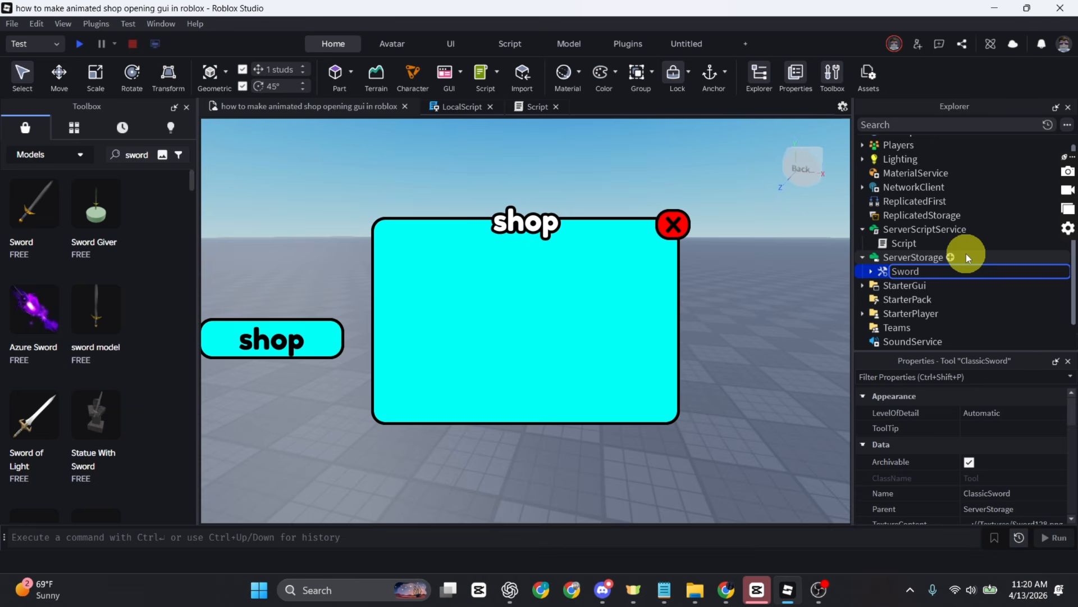
{"action": "key", "text": "Return"}
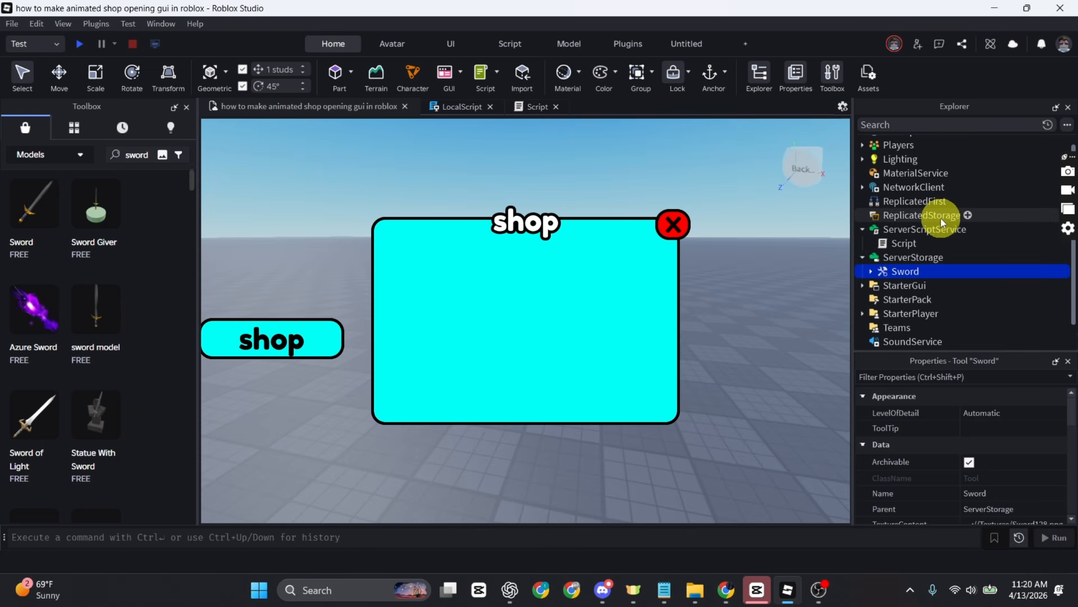
Step: Add a RemoteEvent to ReplicatedStorage and name it BuyItemEvent
{"action": "left_click", "coordinate": [969, 215]}
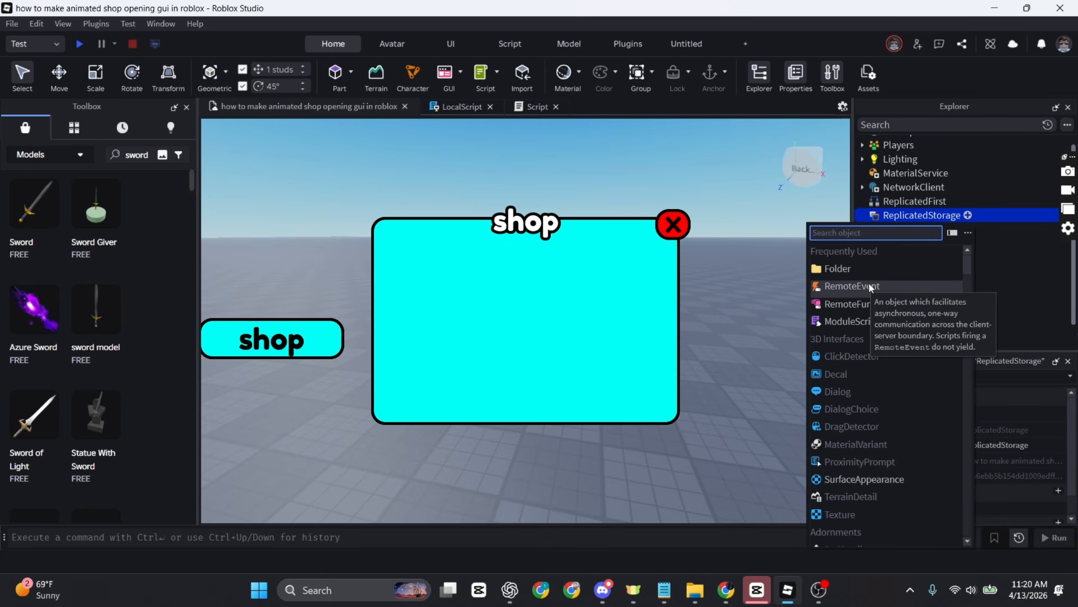
{"action": "left_click", "coordinate": [869, 287]}
{"action": "right_click", "coordinate": [904, 230]}
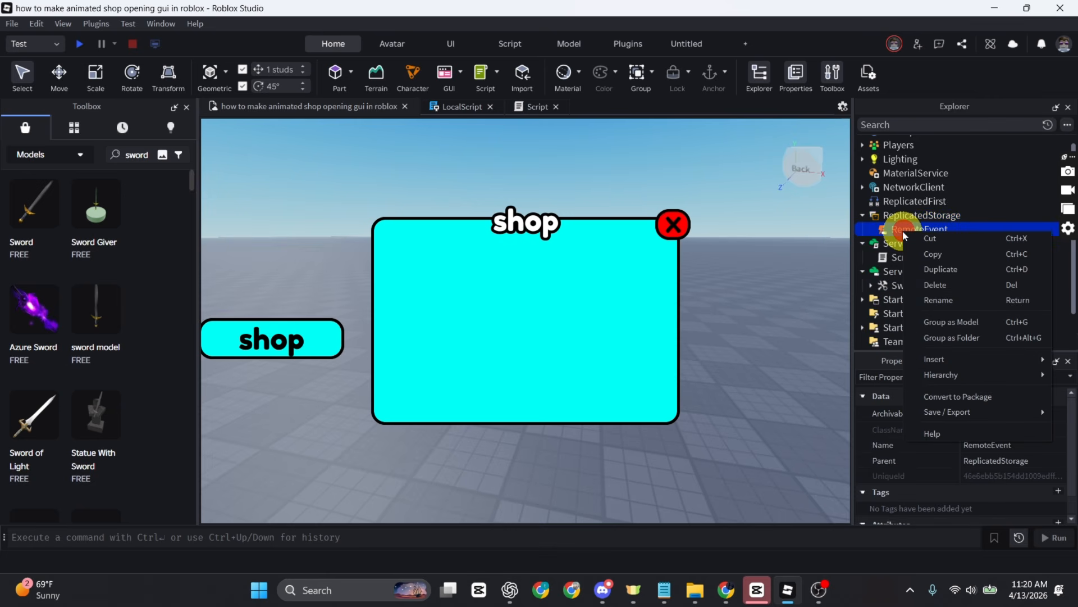
{"action": "left_click", "coordinate": [949, 298]}
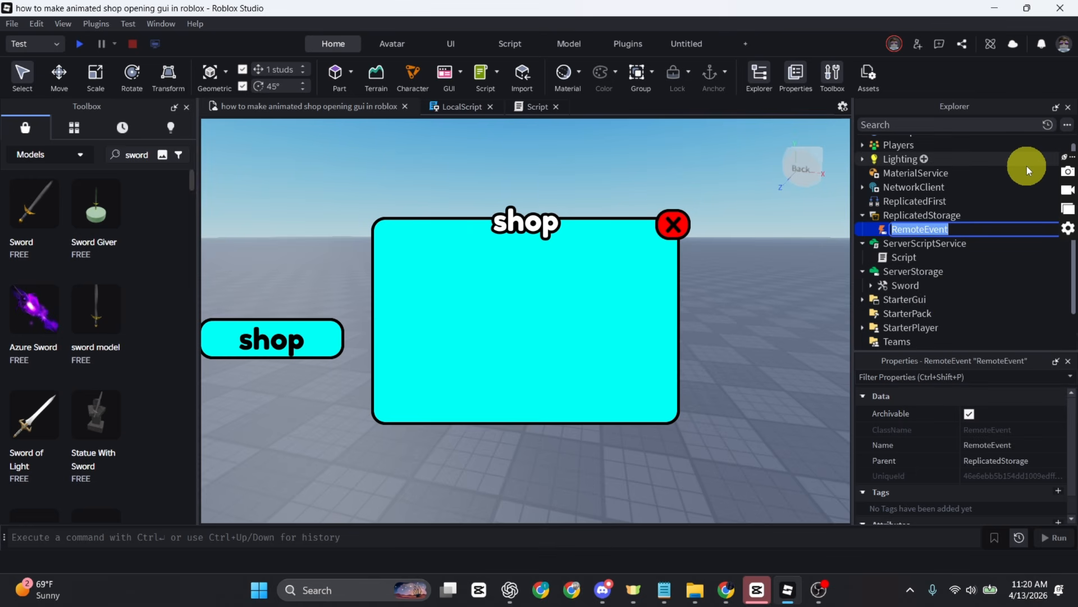
{"action": "type", "text": "BuyIte"}
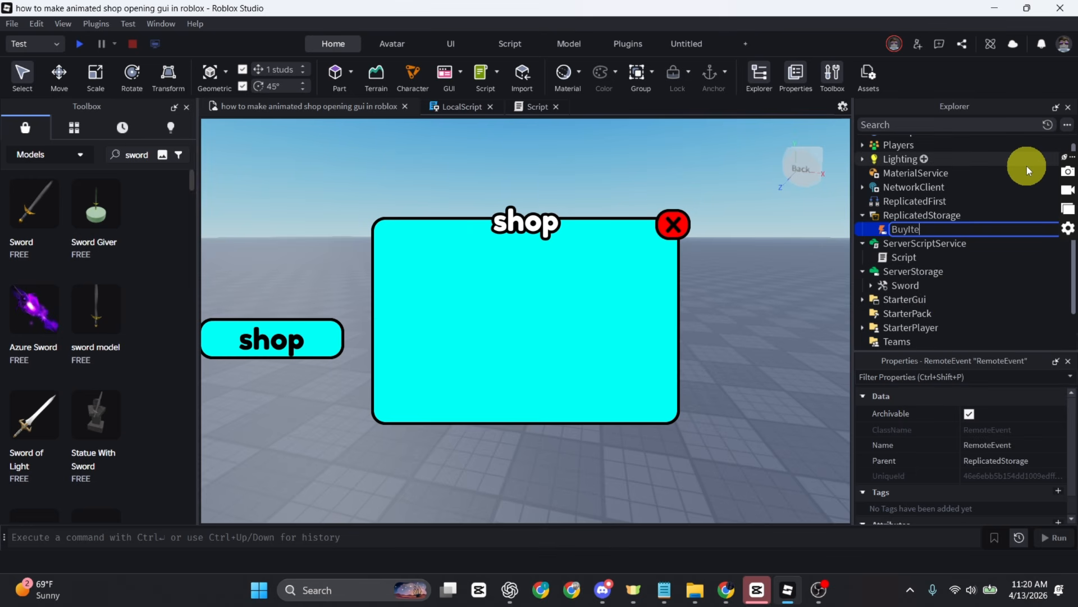
{"action": "type", "text": "mEvent"}
{"action": "key", "text": "Return"}
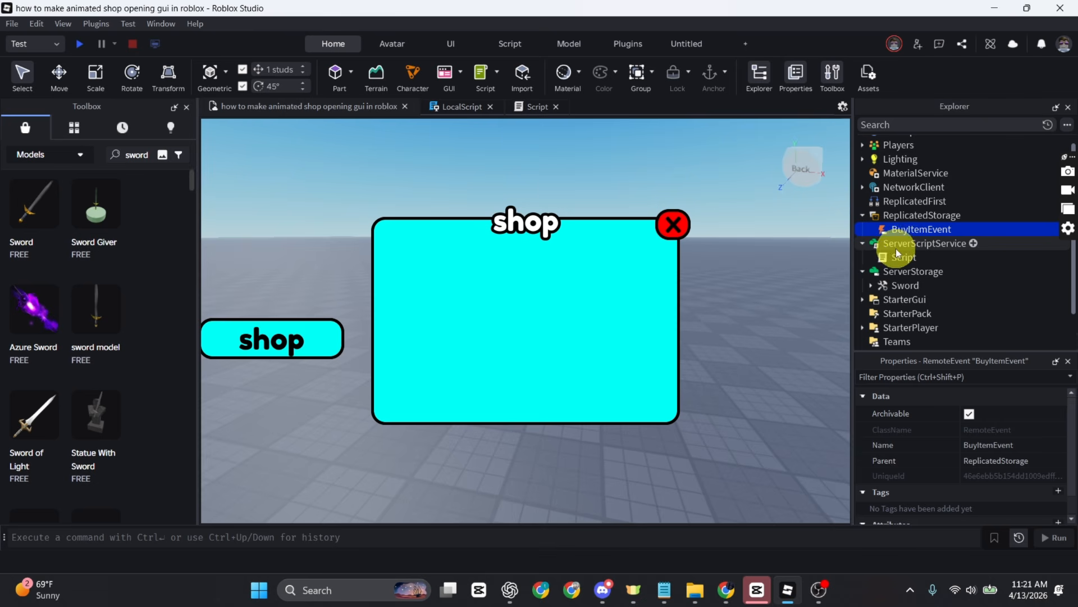
Step: Add a second Script to ServerScriptService and replace its default code with the copied BuyItemEvent purchase script
{"action": "left_click", "coordinate": [973, 243]}
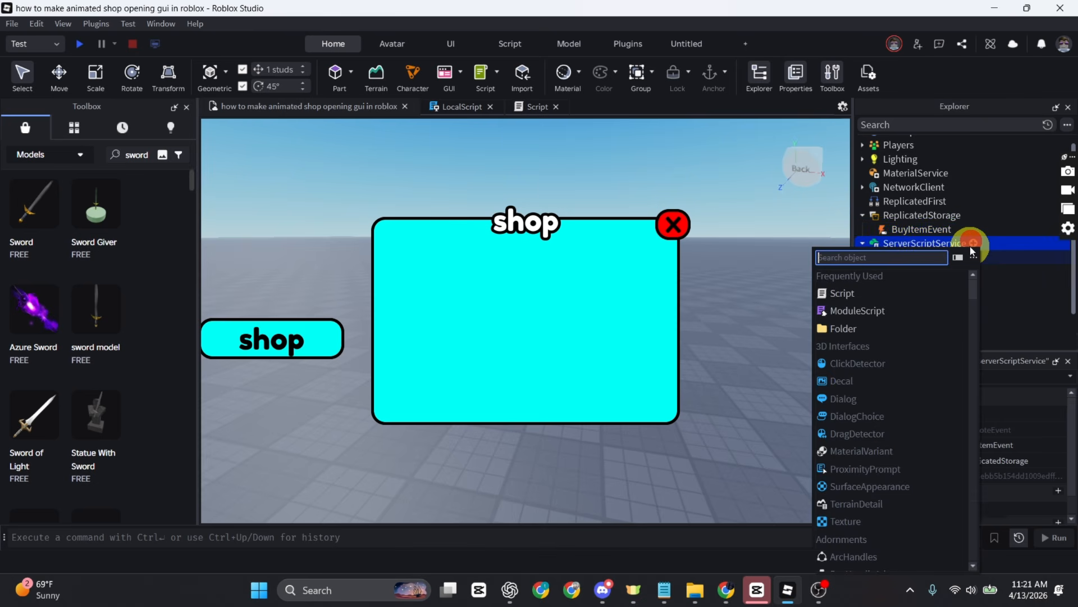
{"action": "left_click", "coordinate": [881, 289]}
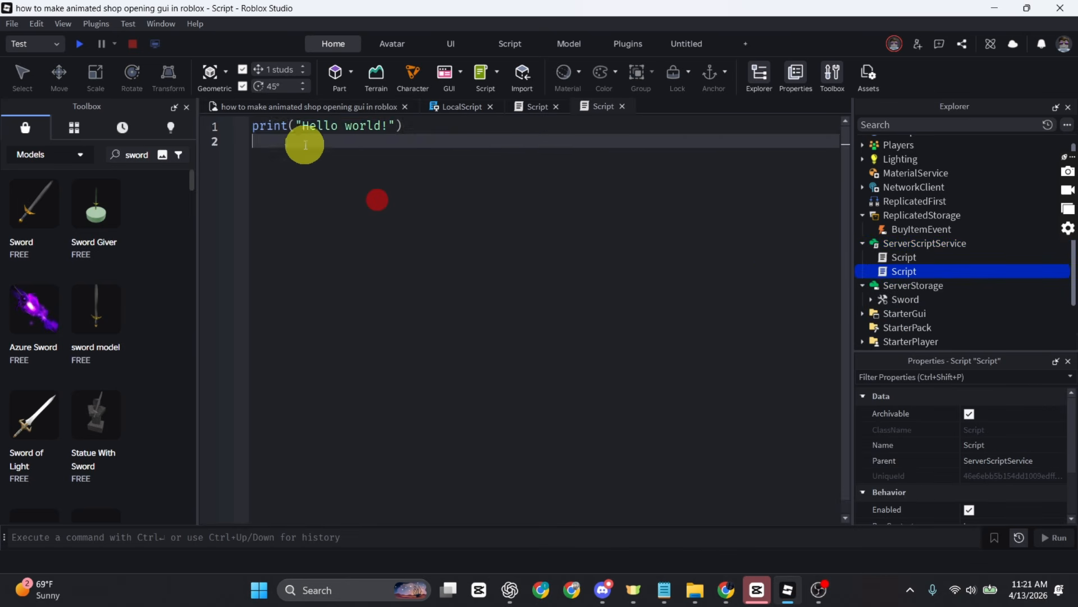
{"action": "left_click_drag", "start_coordinate": [255, 125], "coordinate": [441, 124]}
{"action": "key", "text": "BackSpace"}
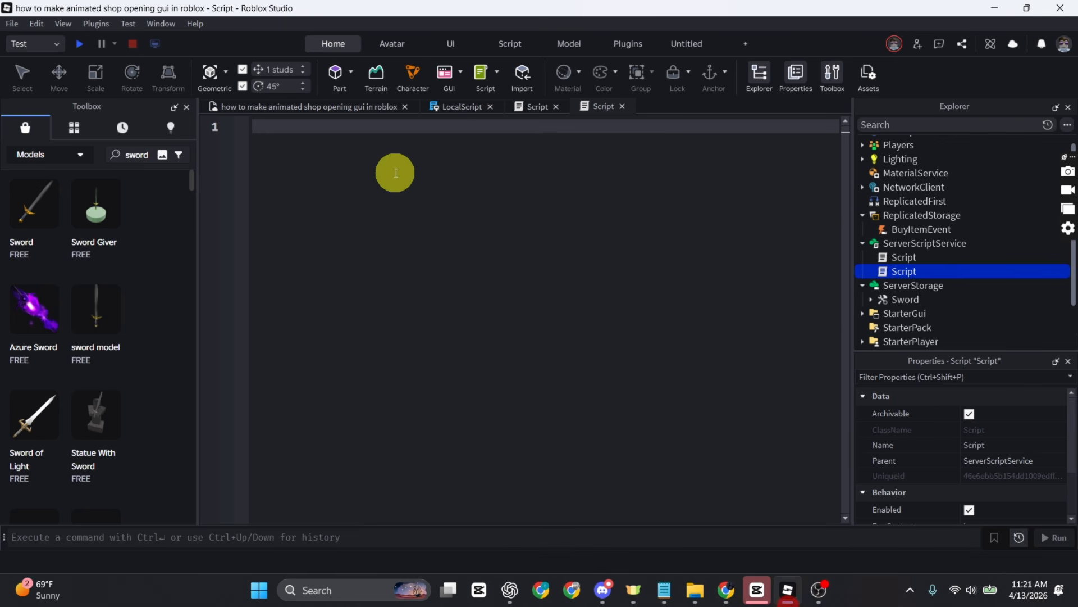
{"action": "key", "text": "ctrl+v"}
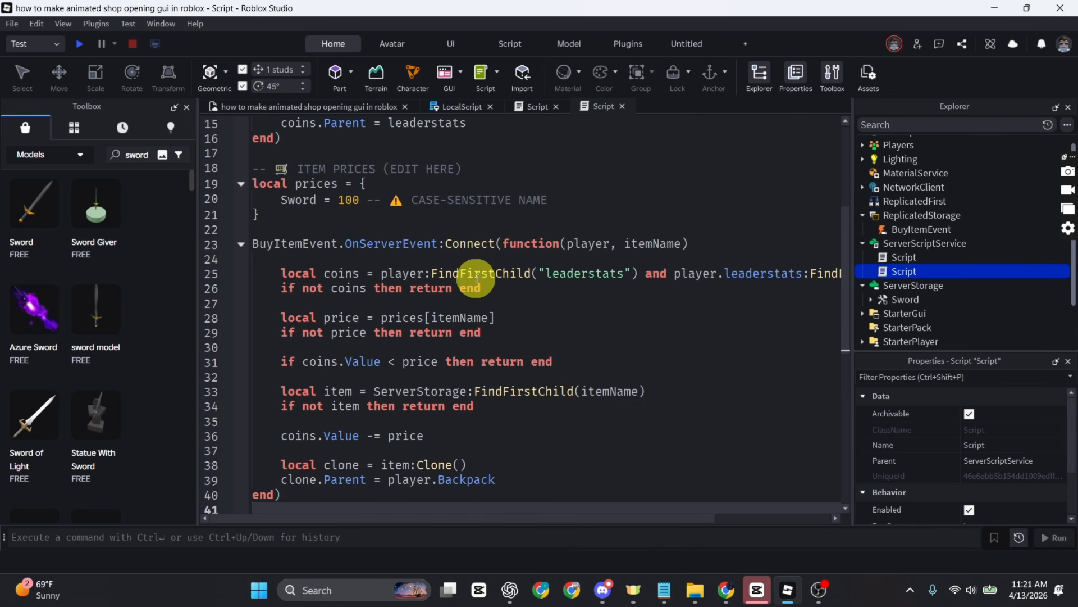
{"action": "scroll", "coordinate": [550, 400], "scroll_direction": "up", "scroll_amount": 5}
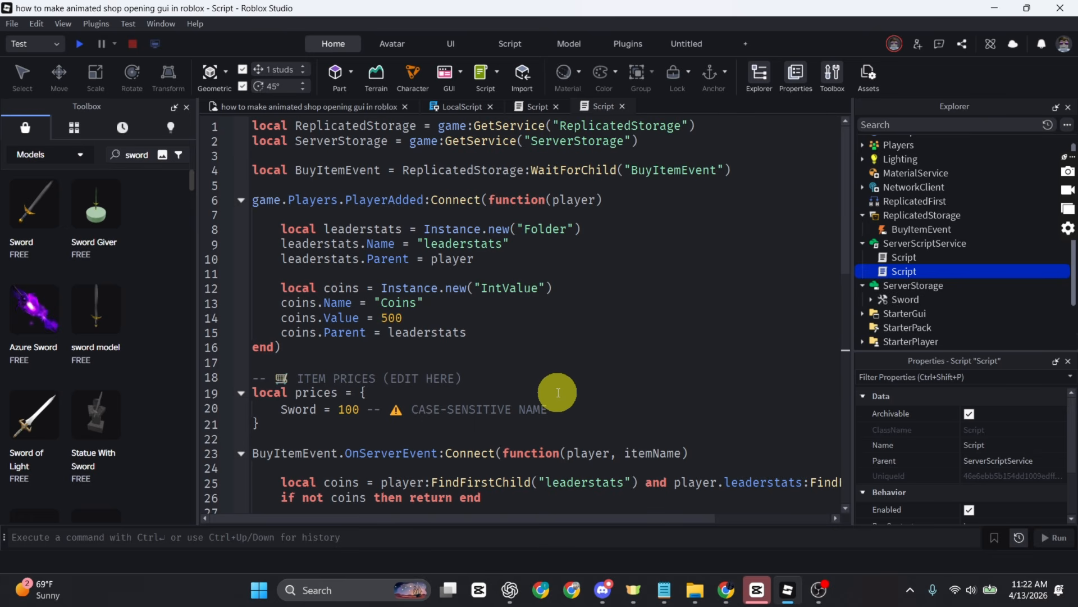
Step: Try a Sword price of 50 in the prices table and set it back to 100
{"action": "left_click", "coordinate": [355, 415]}
{"action": "key", "text": "BackSpace"}
{"action": "key", "text": "BackSpace"}
{"action": "type", "text": "5"}
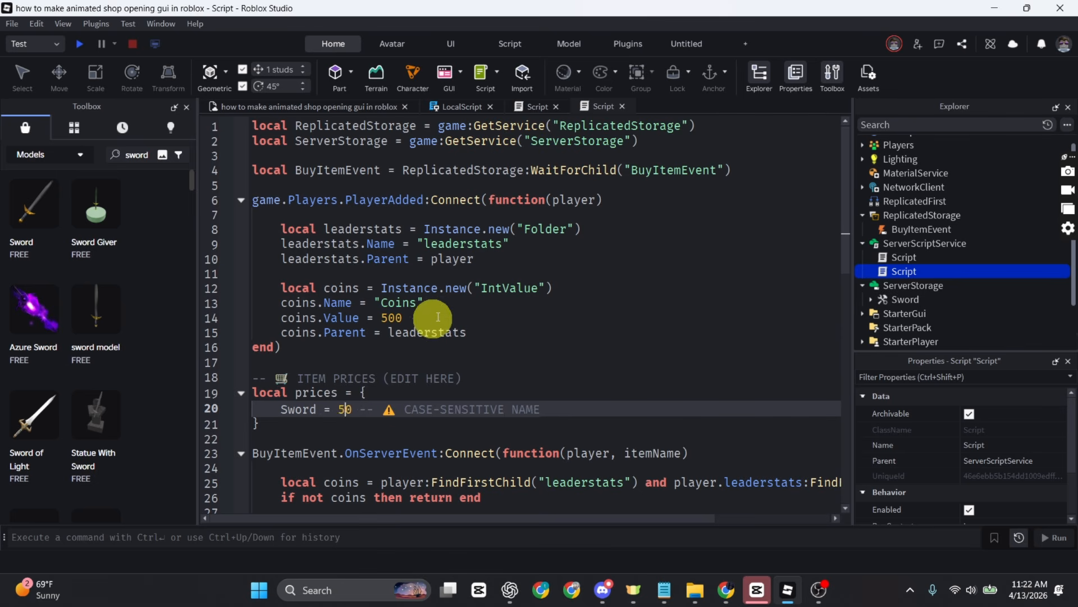
{"action": "key", "text": "BackSpace"}
{"action": "key", "text": "BackSpace"}
{"action": "mouse_move", "coordinate": [465, 286]}
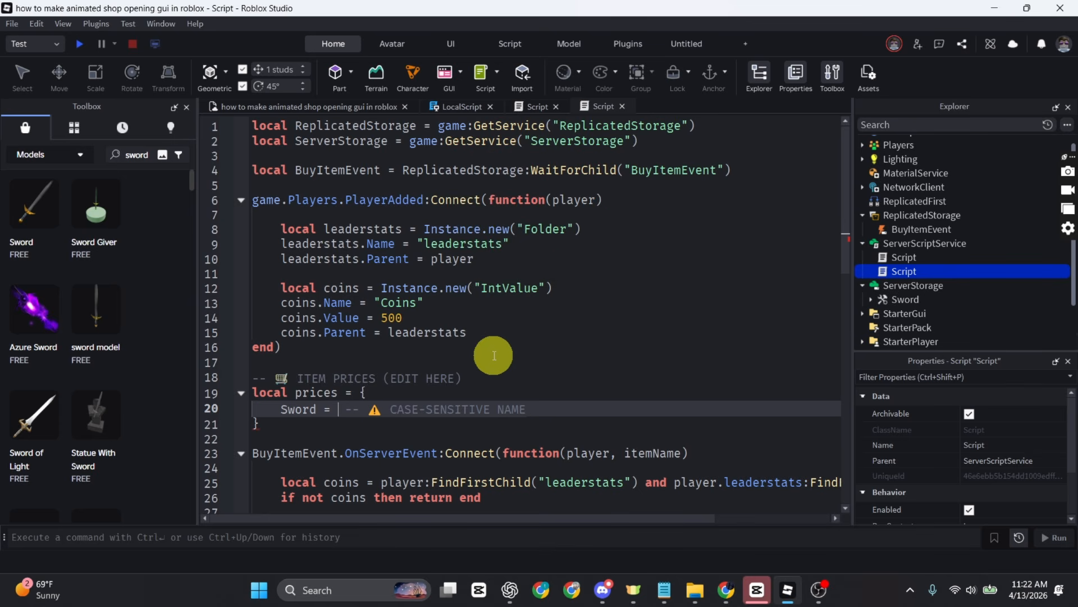
{"action": "type", "text": "100"}
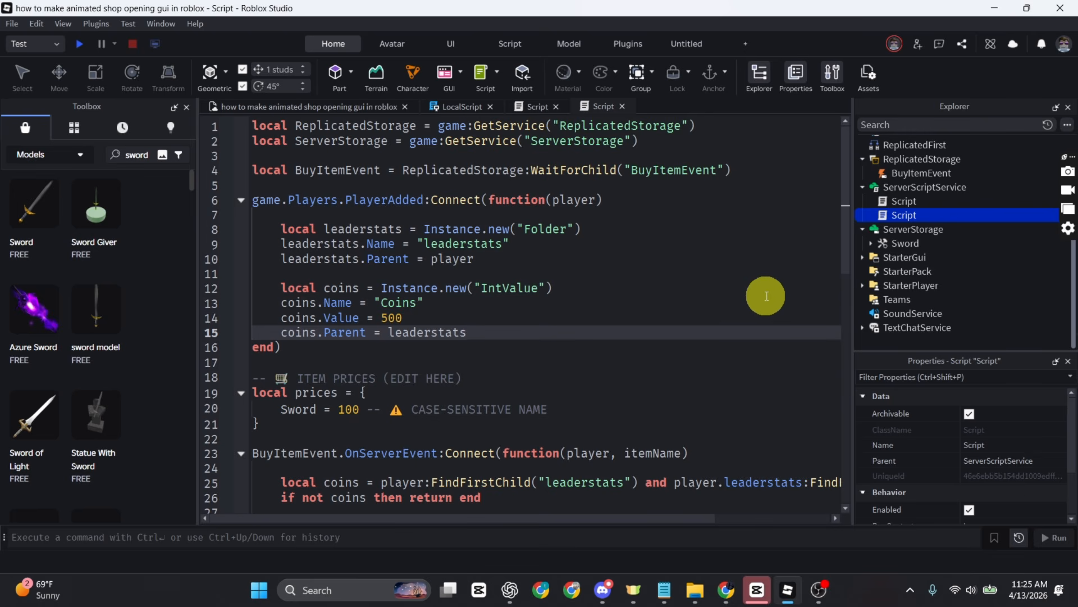
Step: Add a TextButton to the Shop frame inside StarterGui's ScreenGui and rename it BuyButton
{"action": "left_click", "coordinate": [870, 262]}
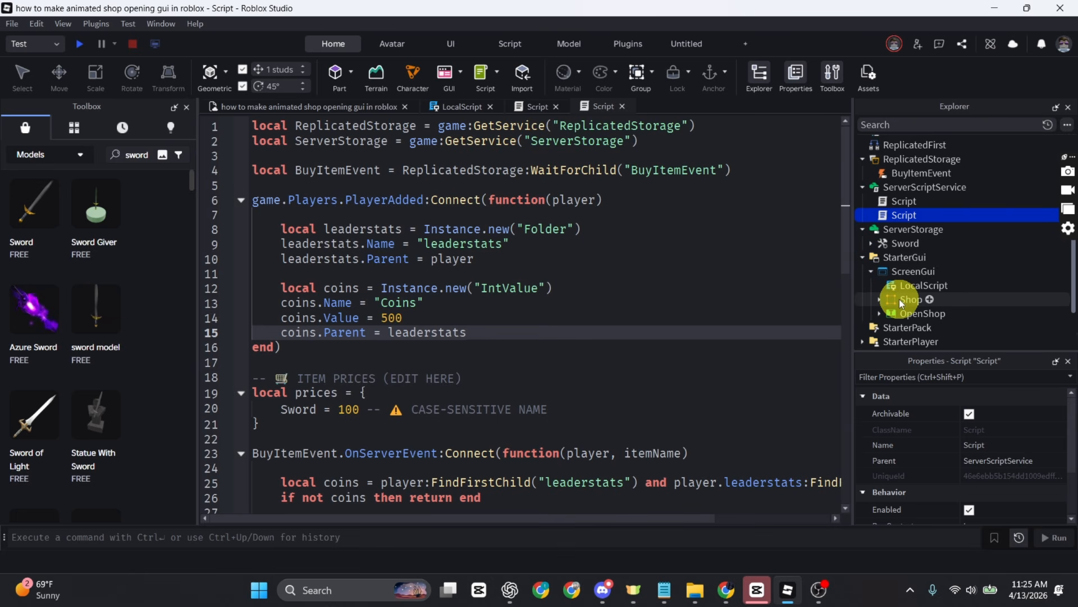
{"action": "left_click", "coordinate": [930, 299]}
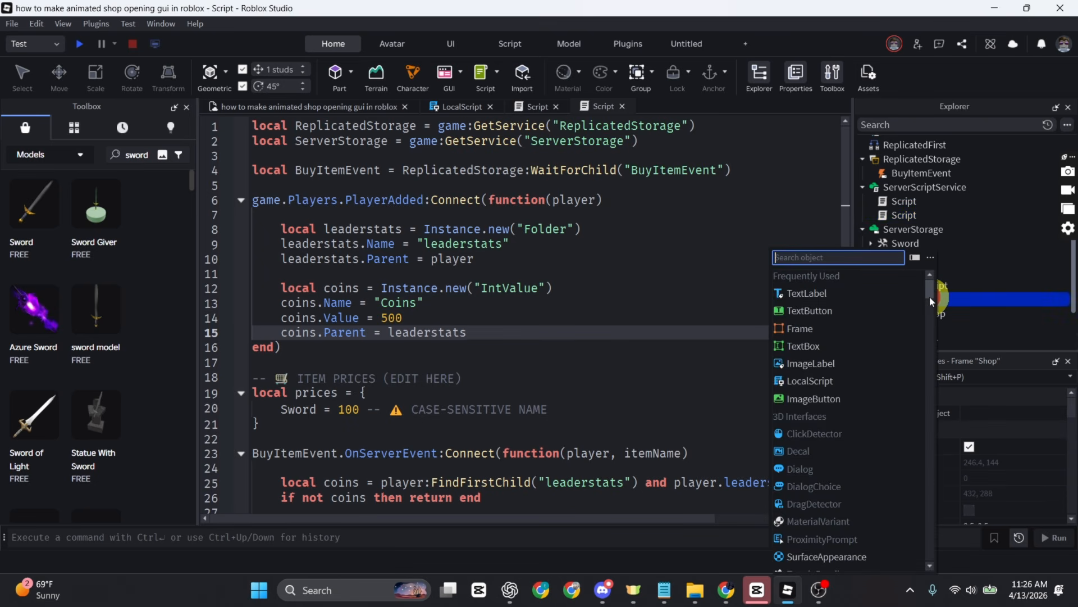
{"action": "left_click", "coordinate": [855, 312]}
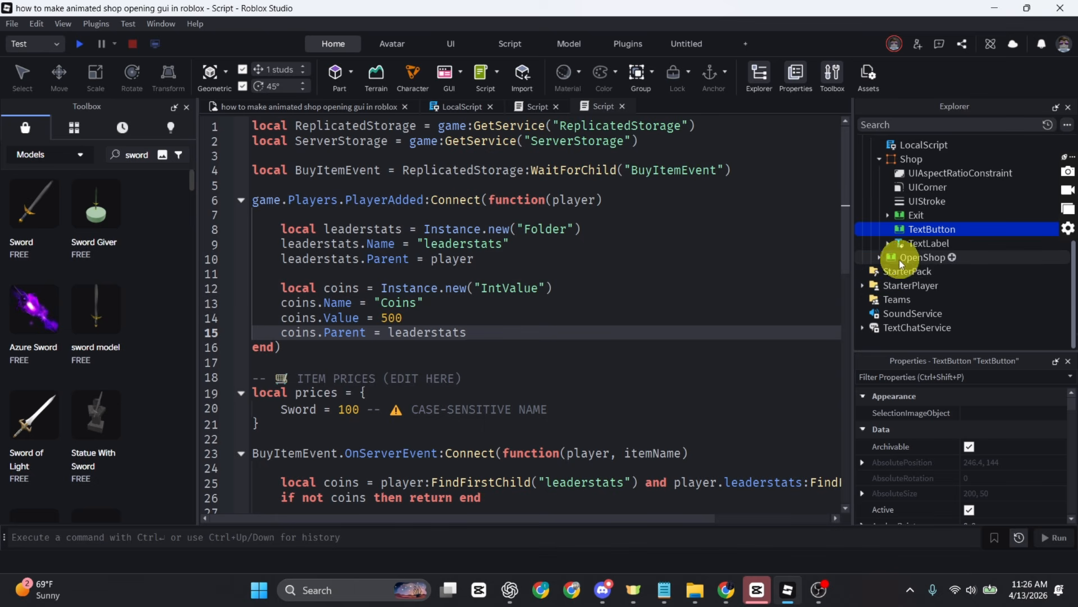
{"action": "right_click", "coordinate": [921, 231]}
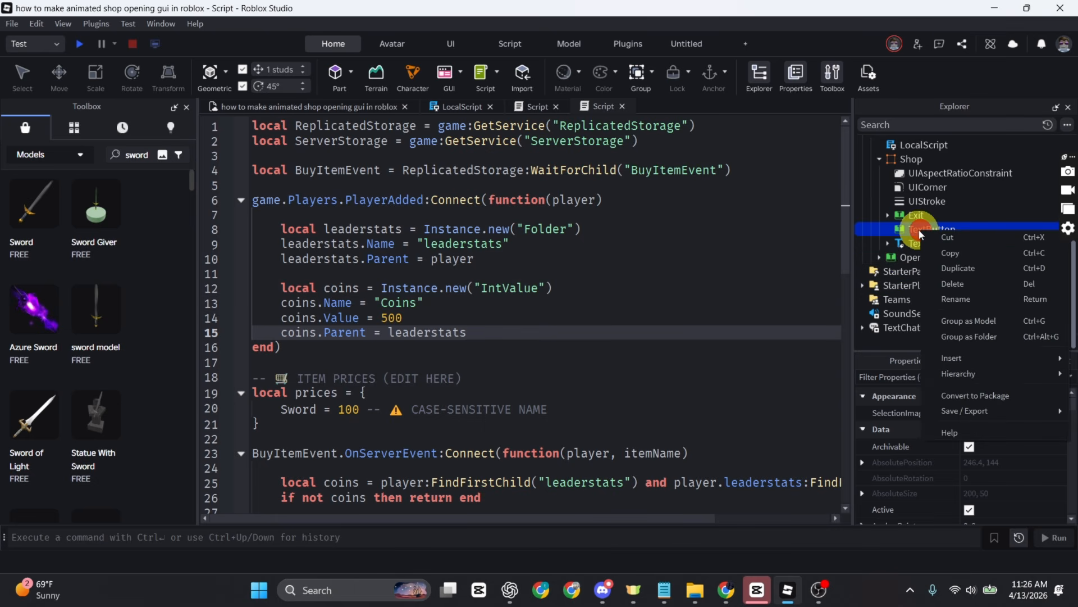
{"action": "left_click", "coordinate": [967, 298]}
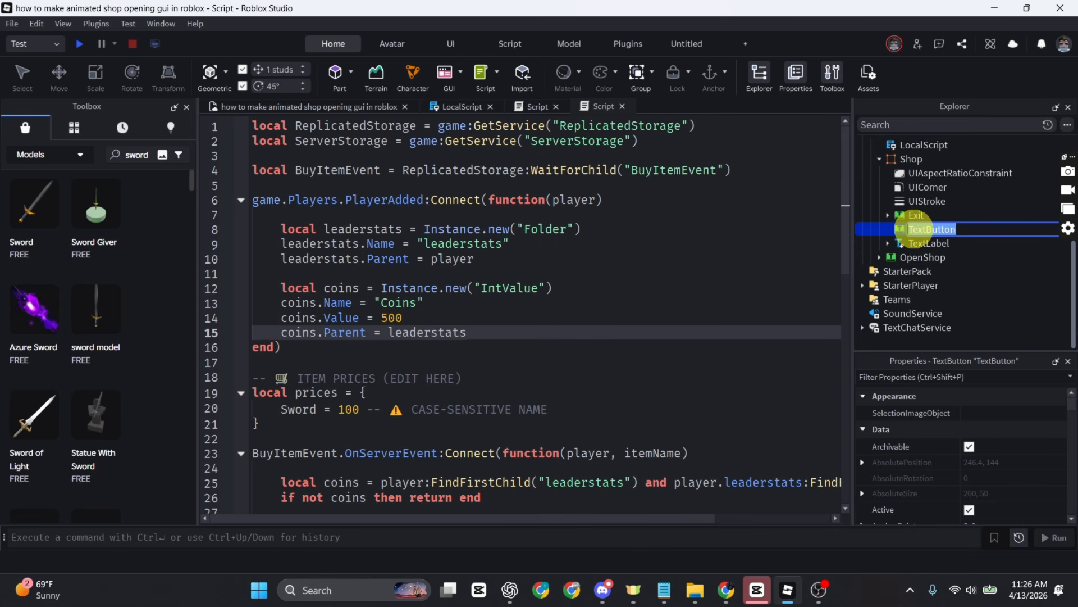
{"action": "type", "text": "BuyButton"}
{"action": "key", "text": "Return"}
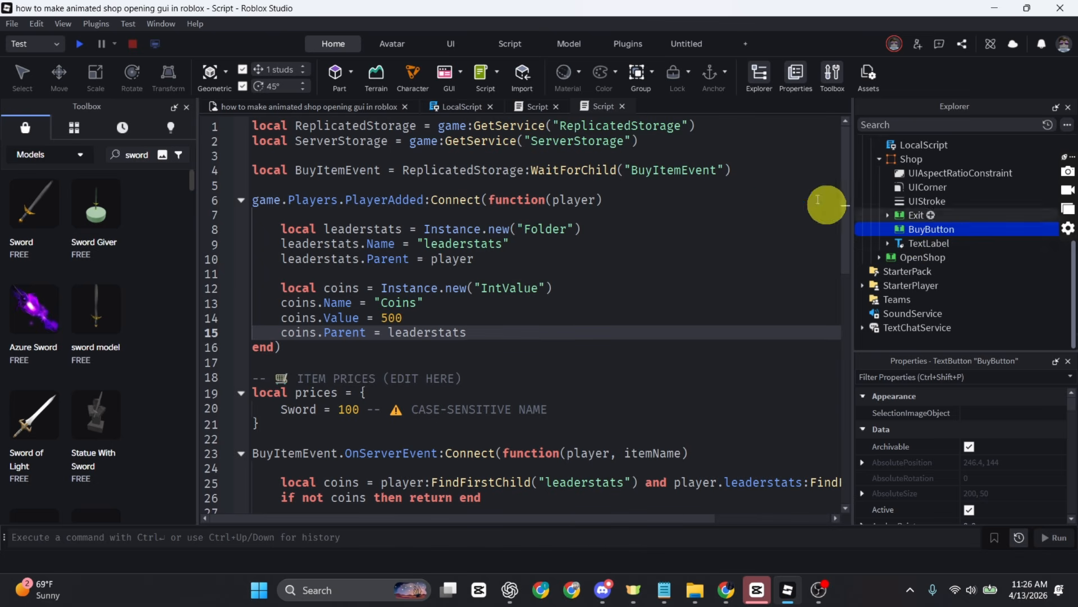
Step: Set the BuyButton's text to Sword and turn on TextScaled
{"action": "left_click", "coordinate": [387, 106]}
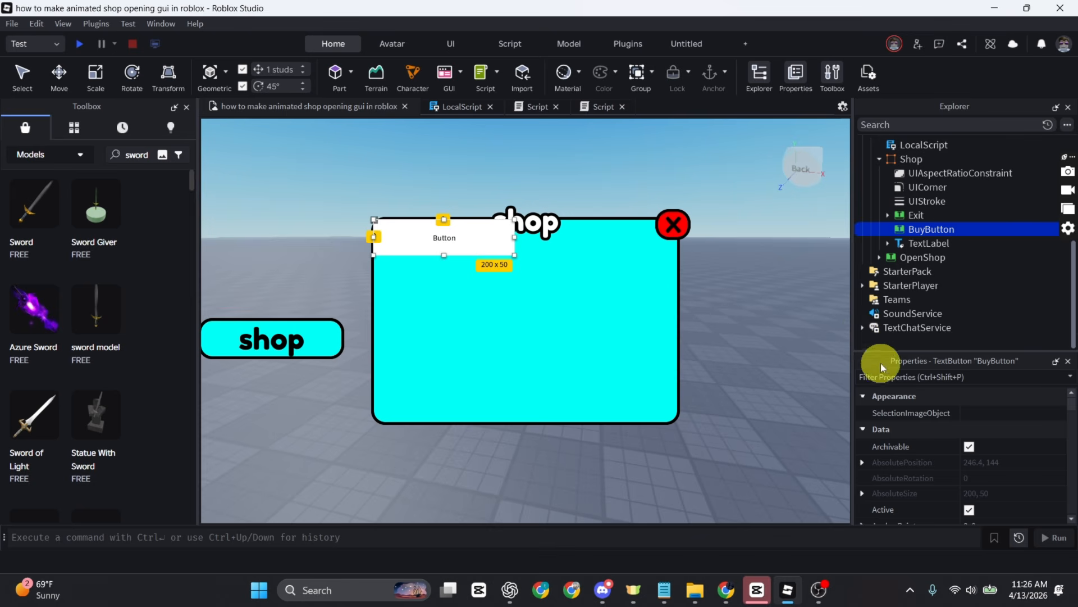
{"action": "scroll", "coordinate": [904, 444], "scroll_direction": "down", "scroll_amount": 3}
{"action": "scroll", "coordinate": [894, 467], "scroll_direction": "down", "scroll_amount": 8}
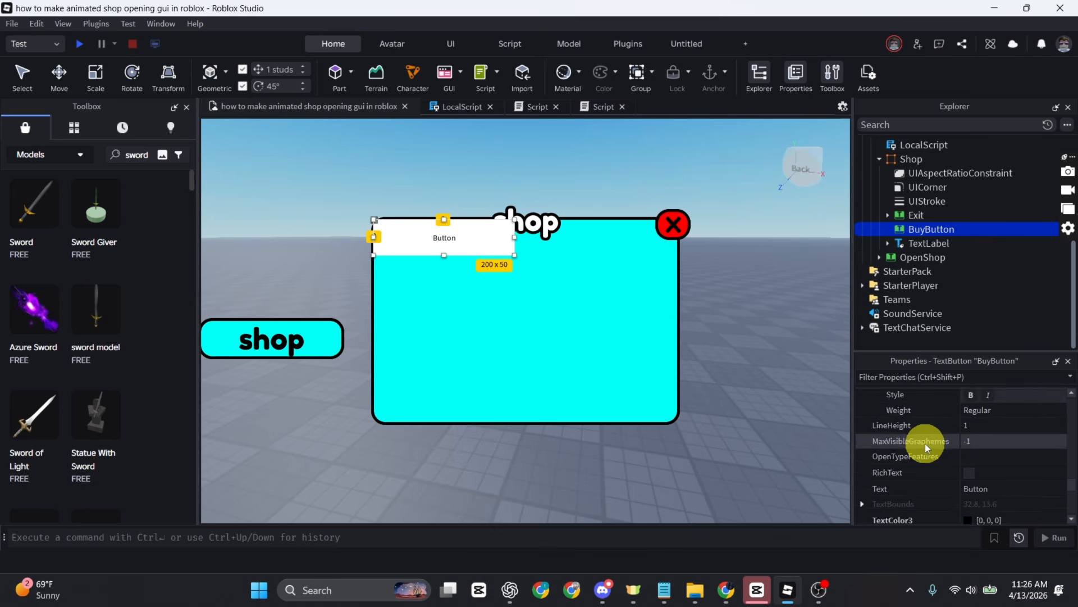
{"action": "scroll", "coordinate": [977, 474], "scroll_direction": "up", "scroll_amount": 2}
{"action": "left_click", "coordinate": [999, 444]}
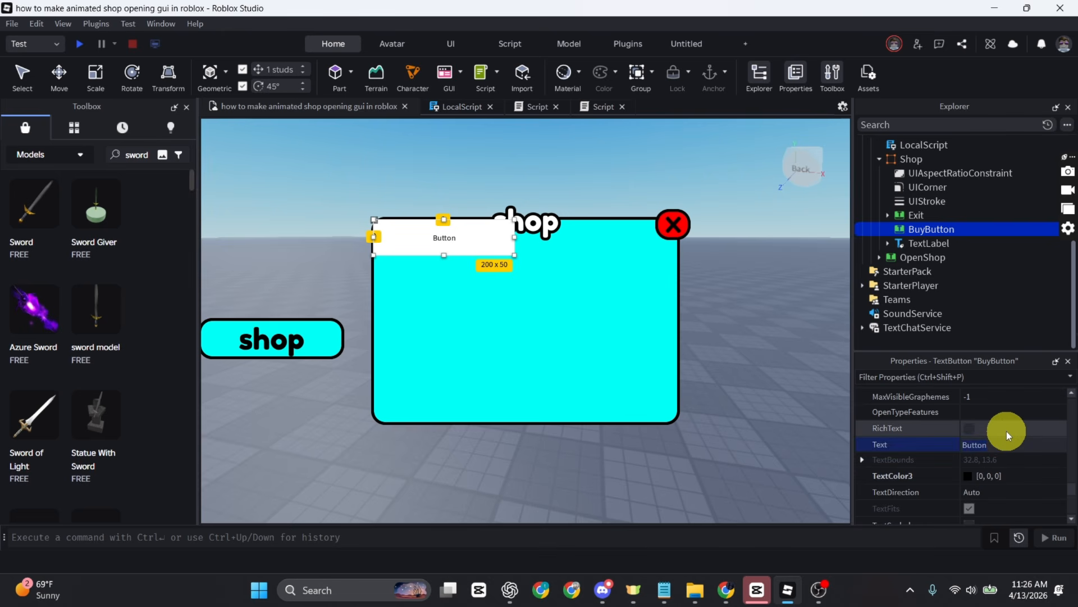
{"action": "type", "text": "Swo"}
{"action": "key", "text": "Return"}
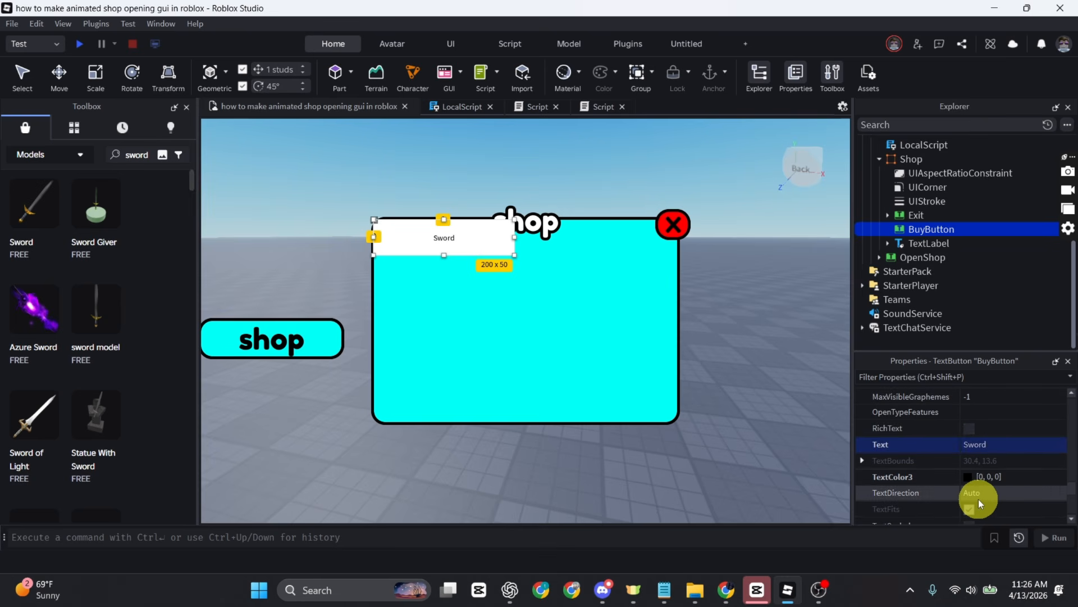
{"action": "scroll", "coordinate": [978, 499], "scroll_direction": "down", "scroll_amount": 1}
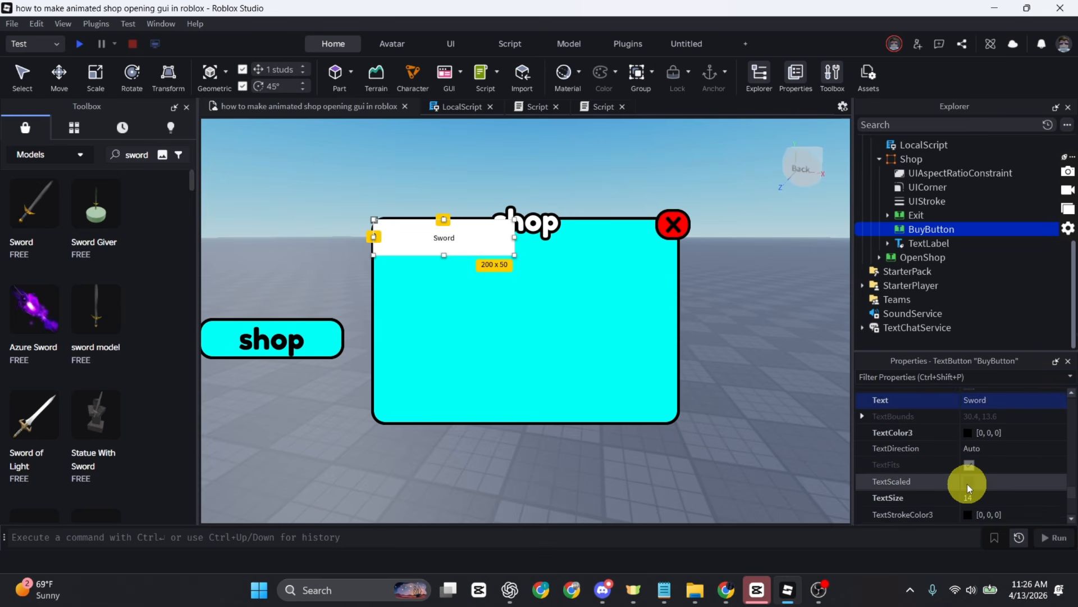
{"action": "left_click", "coordinate": [967, 484]}
Step: Change the BuyButton's FontFace to the same bold rounded font as the shop title
{"action": "scroll", "coordinate": [937, 483], "scroll_direction": "up", "scroll_amount": 5}
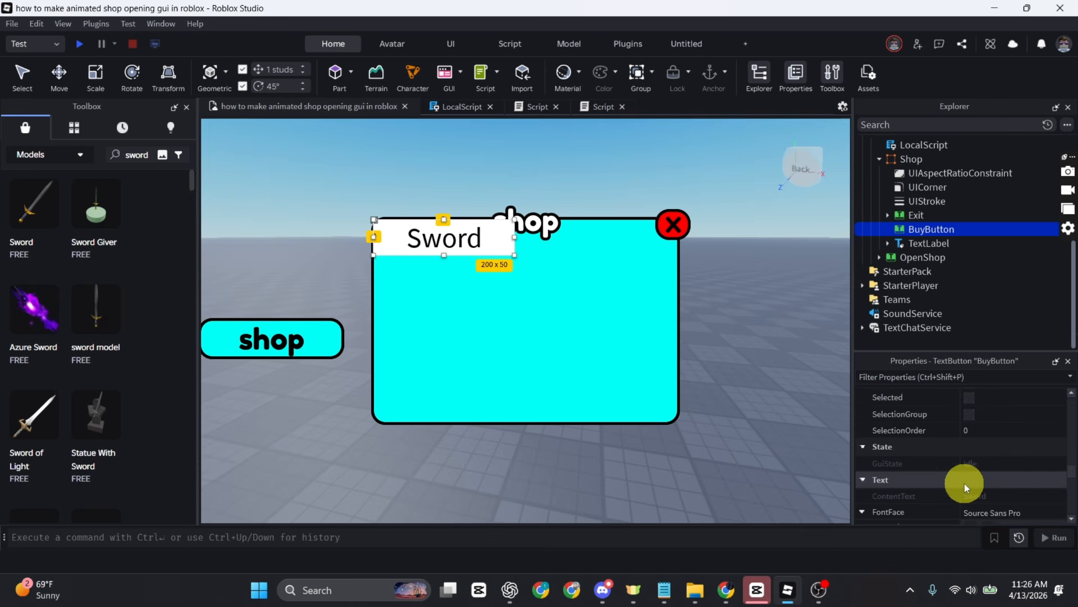
{"action": "scroll", "coordinate": [1018, 490], "scroll_direction": "down", "scroll_amount": 2}
{"action": "left_click", "coordinate": [1016, 467]}
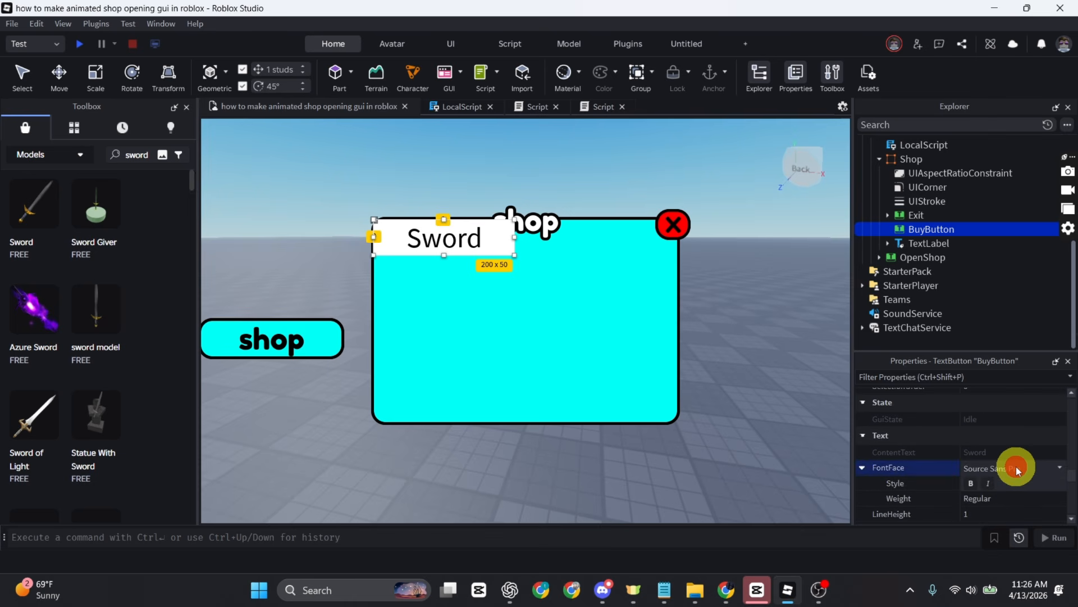
{"action": "scroll", "coordinate": [945, 460], "scroll_direction": "down", "scroll_amount": 2}
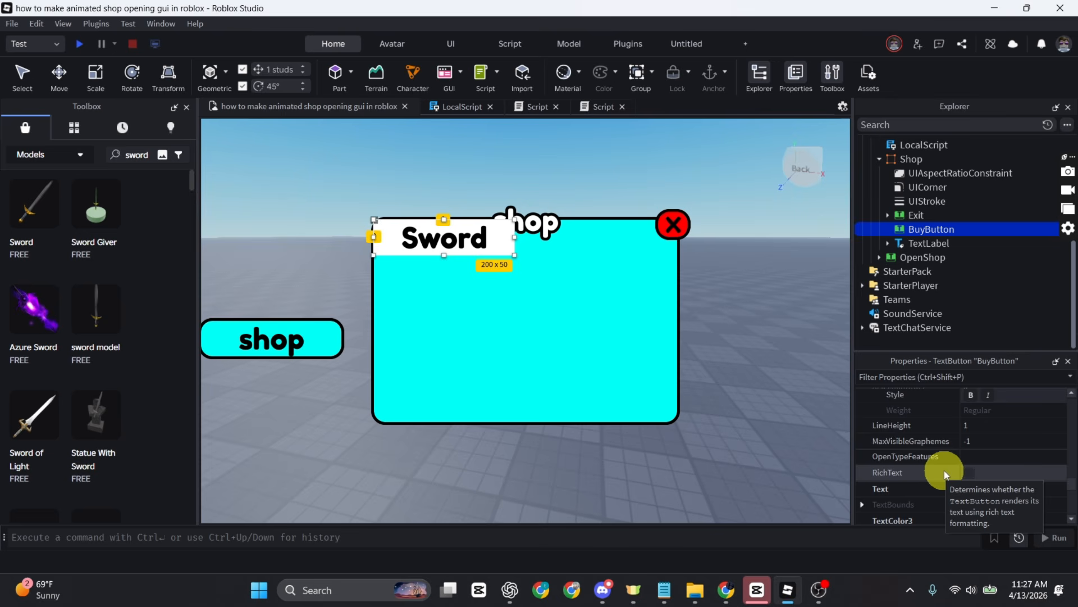
Step: Set the BuyButton's TextColor3 to green [0, 255, 127]
{"action": "scroll", "coordinate": [944, 470], "scroll_direction": "up", "scroll_amount": 3}
{"action": "scroll", "coordinate": [945, 470], "scroll_direction": "up", "scroll_amount": 8}
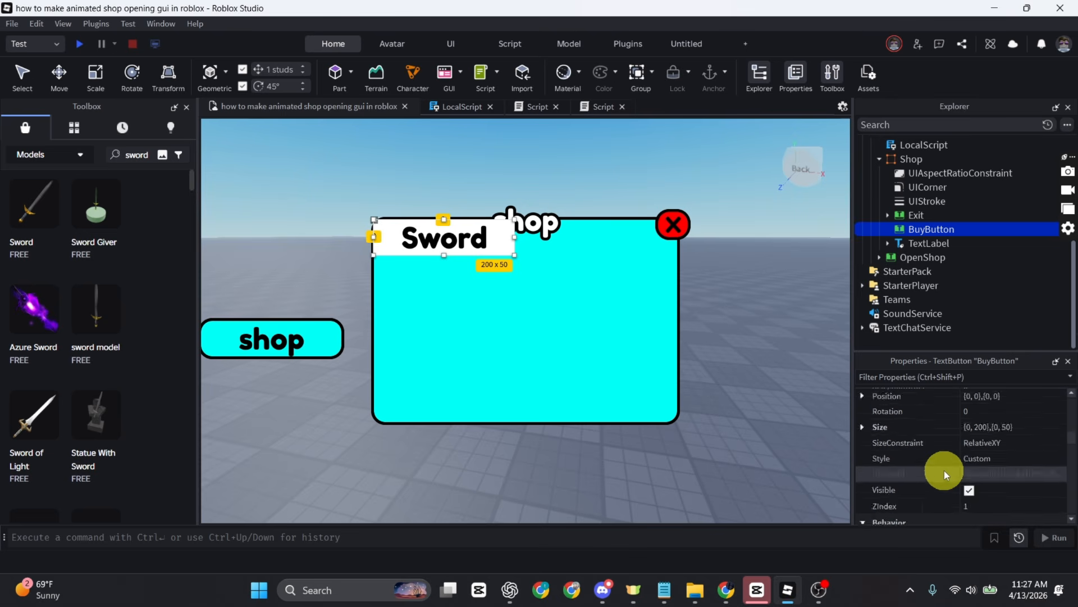
{"action": "scroll", "coordinate": [946, 480], "scroll_direction": "down", "scroll_amount": 8}
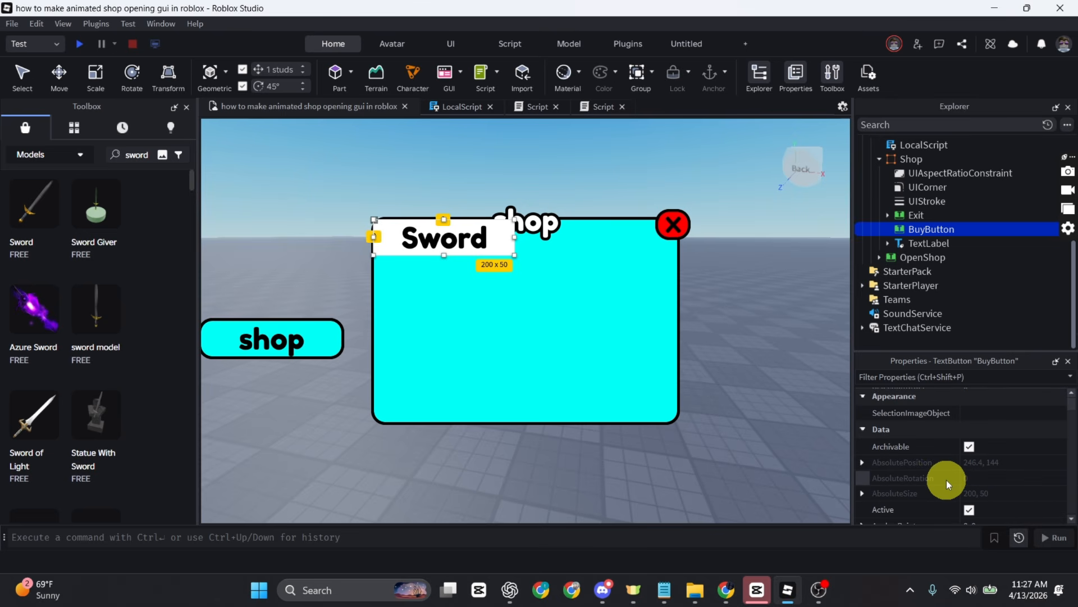
{"action": "scroll", "coordinate": [946, 479], "scroll_direction": "down", "scroll_amount": 4}
{"action": "left_click", "coordinate": [967, 432]}
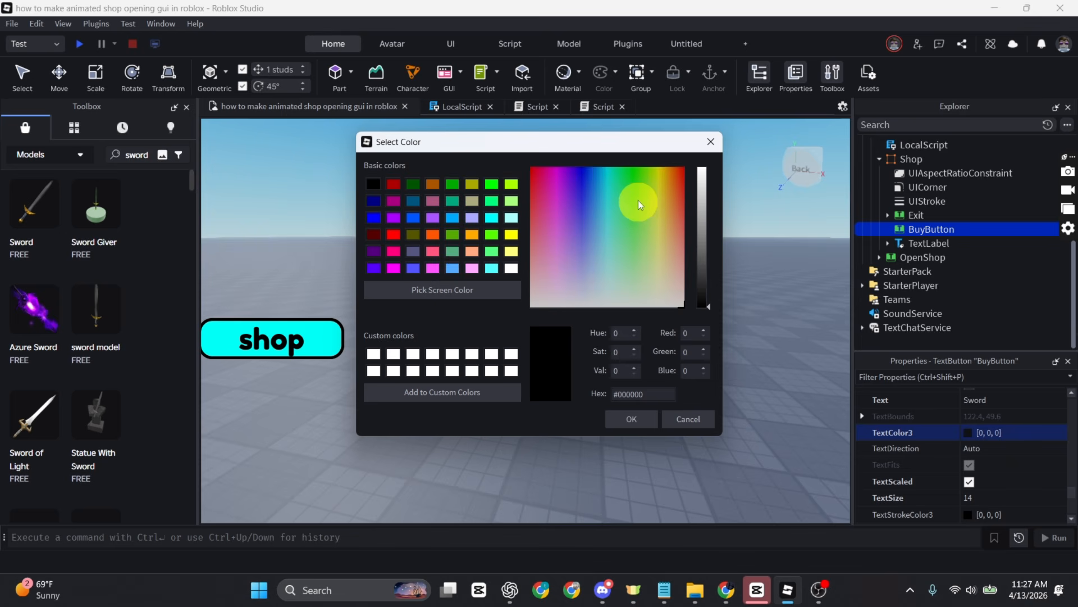
{"action": "left_click", "coordinate": [621, 169]}
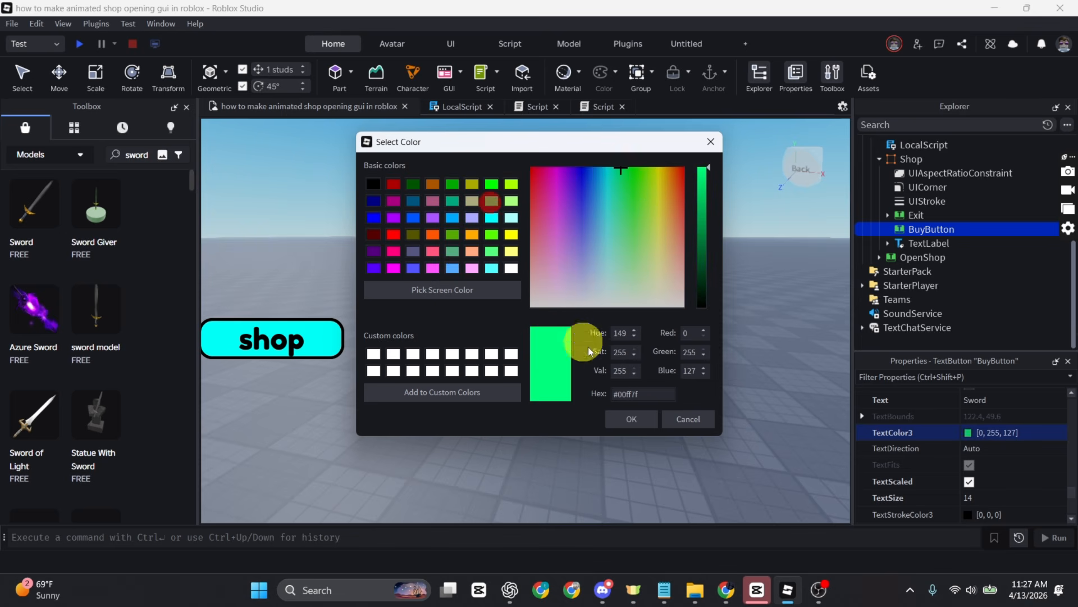
{"action": "left_click", "coordinate": [631, 419]}
Step: Set the BuyButton's BackgroundTransparency to 1 and move it down to about 94 px above the shop frame's lower edge
{"action": "scroll", "coordinate": [922, 396], "scroll_direction": "down", "scroll_amount": 5}
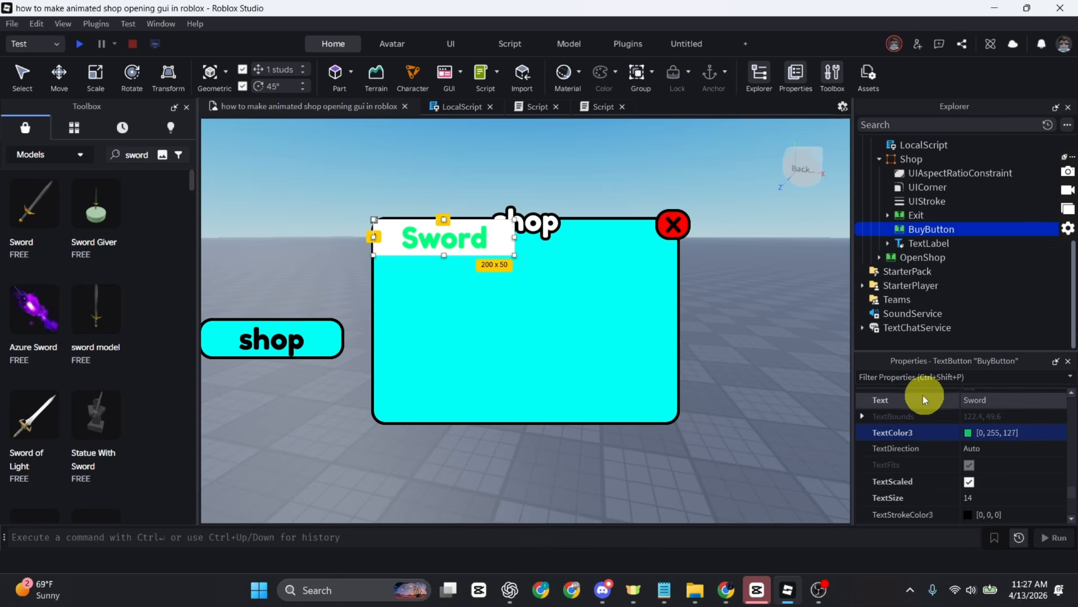
{"action": "scroll", "coordinate": [933, 474], "scroll_direction": "up", "scroll_amount": 5}
{"action": "scroll", "coordinate": [933, 474], "scroll_direction": "down", "scroll_amount": 3}
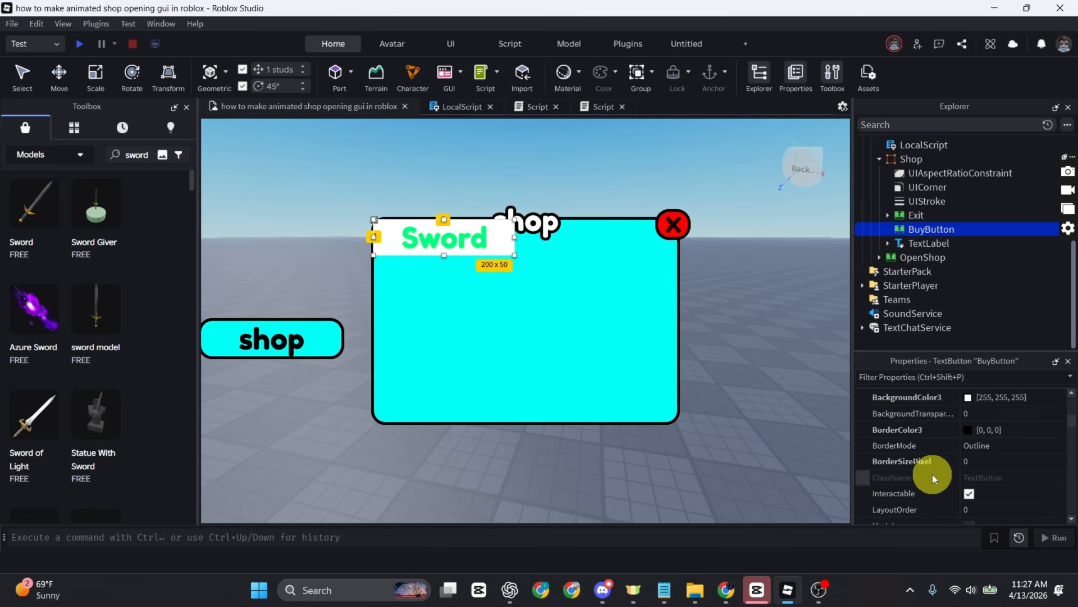
{"action": "left_click", "coordinate": [974, 414]}
{"action": "type", "text": "1"}
{"action": "key", "text": "Return"}
{"action": "left_click_drag", "start_coordinate": [446, 234], "coordinate": [448, 346]}
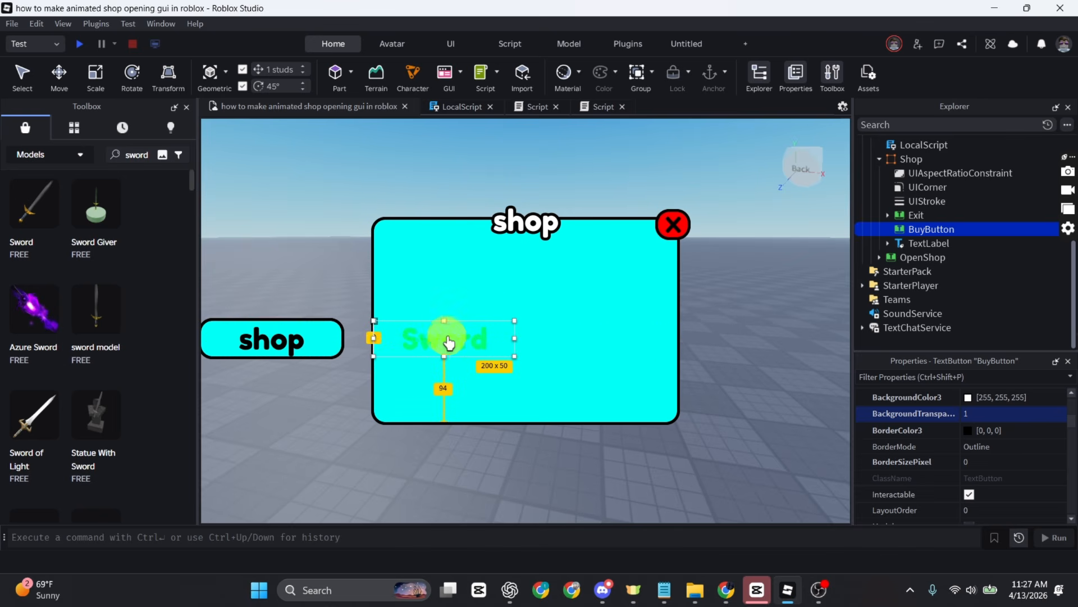
Step: Change the BuyButton's text to Buy Sword and its TextColor3 to red [255, 21, 0]
{"action": "scroll", "coordinate": [958, 393], "scroll_direction": "down", "scroll_amount": 10}
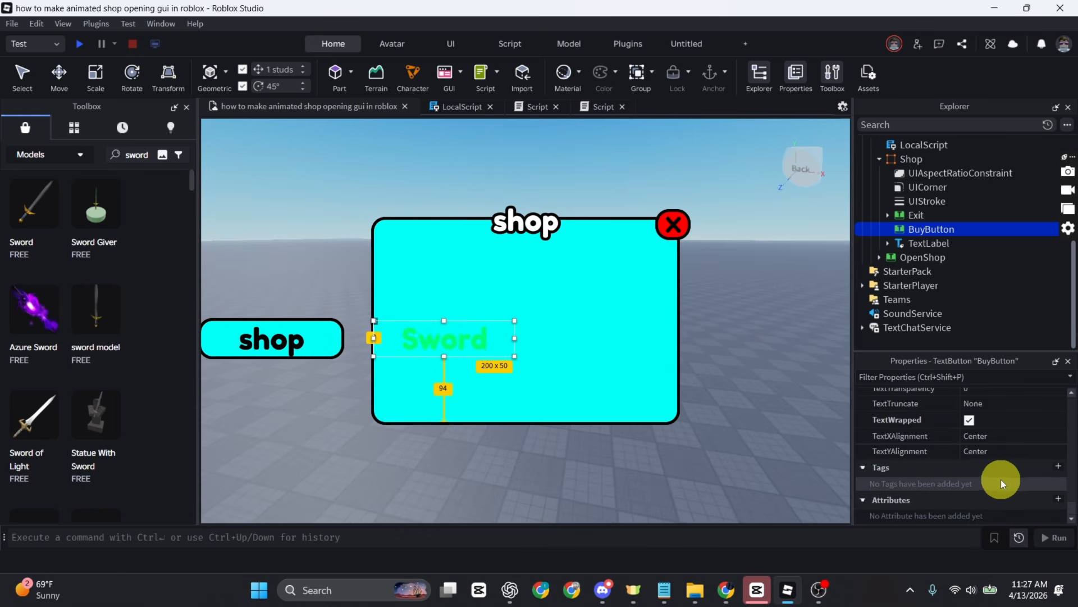
{"action": "scroll", "coordinate": [1003, 479], "scroll_direction": "up", "scroll_amount": 3}
{"action": "scroll", "coordinate": [1005, 483], "scroll_direction": "up", "scroll_amount": 3}
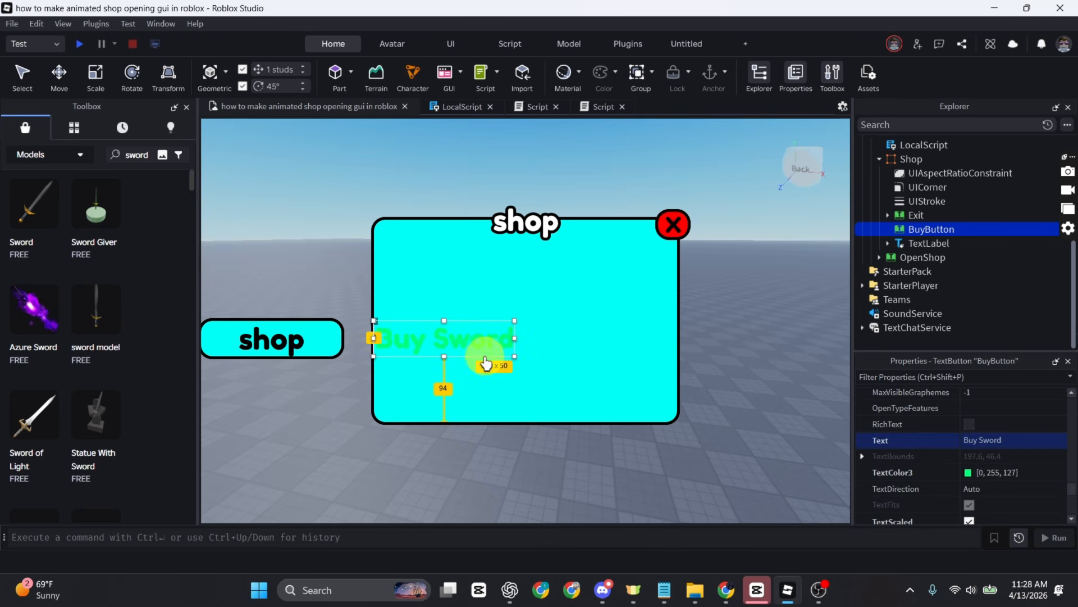
{"action": "left_click", "coordinate": [967, 472]}
{"action": "left_click_drag", "start_coordinate": [659, 218], "coordinate": [681, 164]}
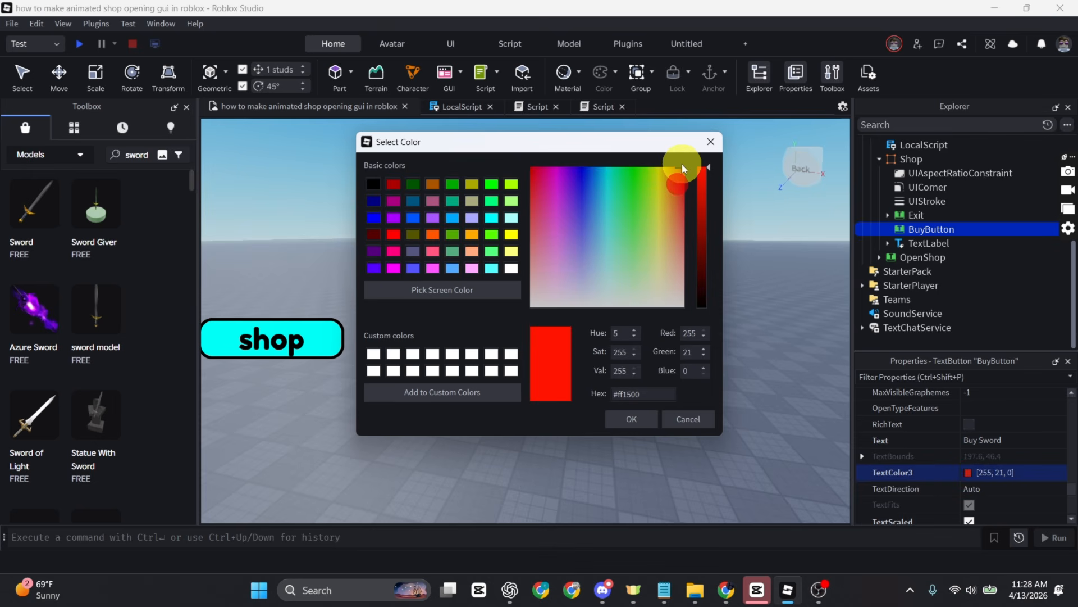
{"action": "left_click", "coordinate": [635, 420]}
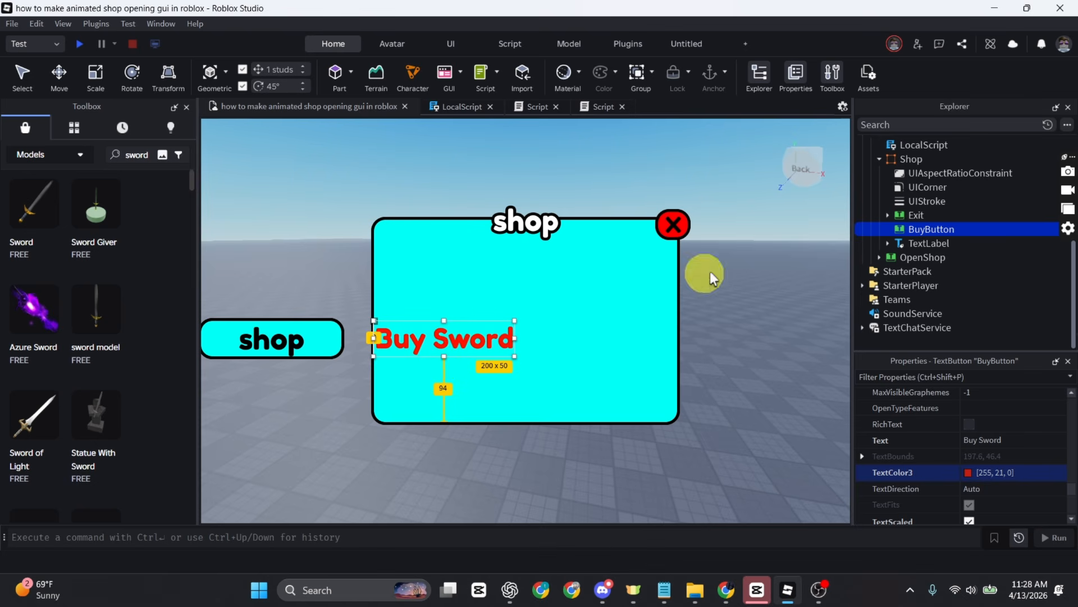
Step: Add an ImageLabel inside BuyButton, place it above the Buy Sword text and enlarge it to about 132 x 111
{"action": "mouse_move", "coordinate": [955, 229]}
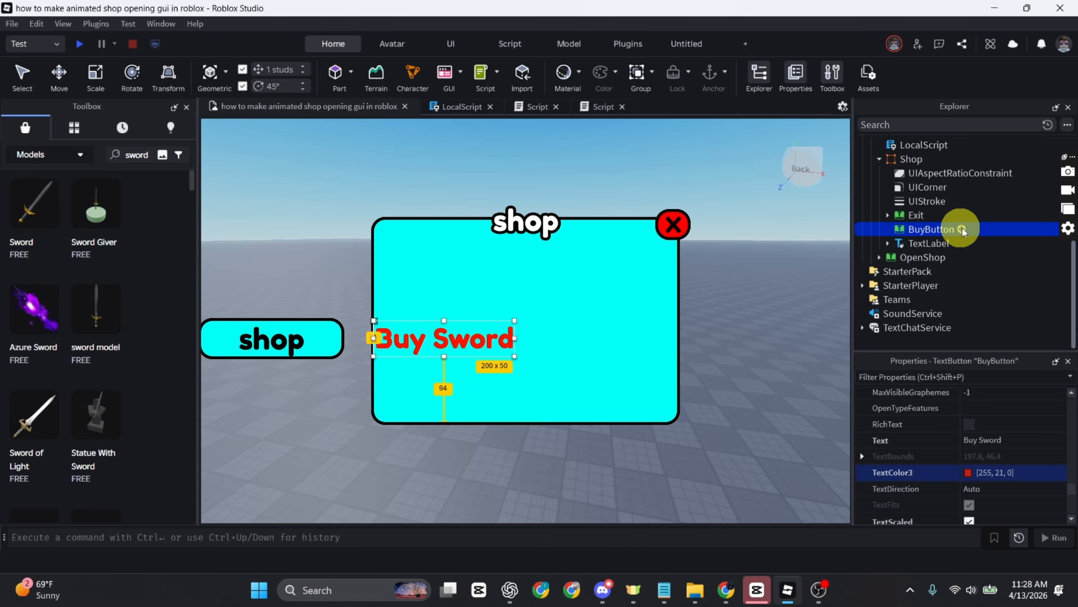
{"action": "left_click", "coordinate": [961, 228]}
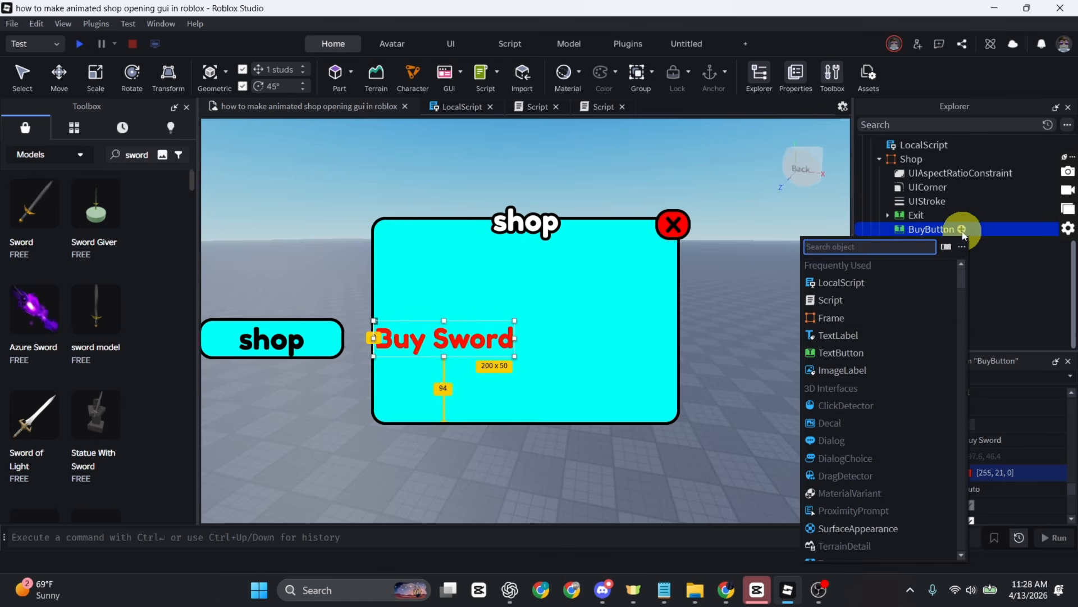
{"action": "left_click", "coordinate": [843, 368]}
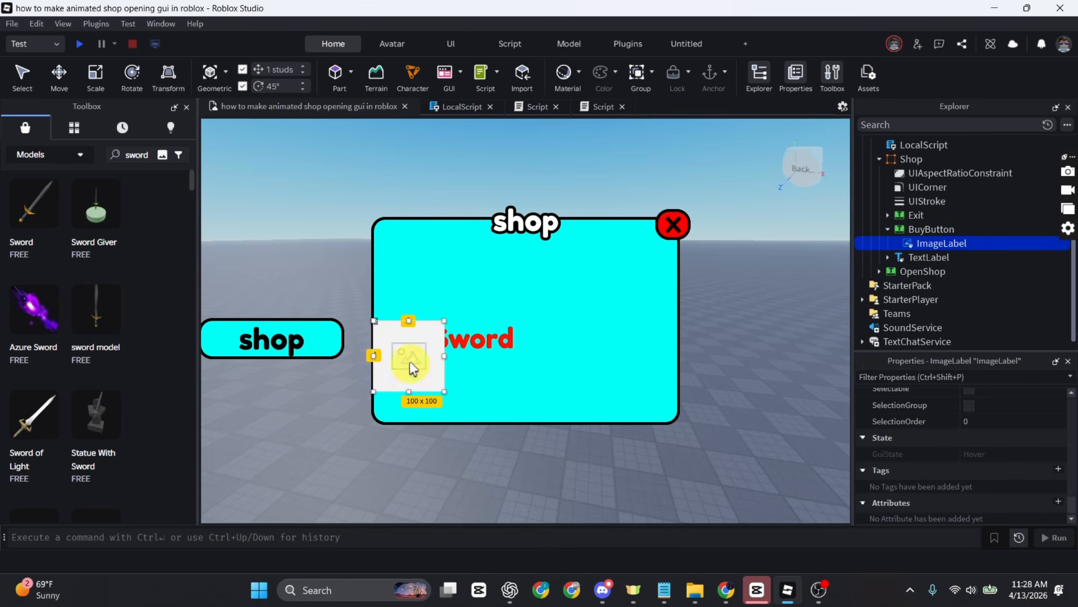
{"action": "left_click_drag", "start_coordinate": [404, 360], "coordinate": [438, 280]}
{"action": "left_click_drag", "start_coordinate": [476, 315], "coordinate": [498, 321]}
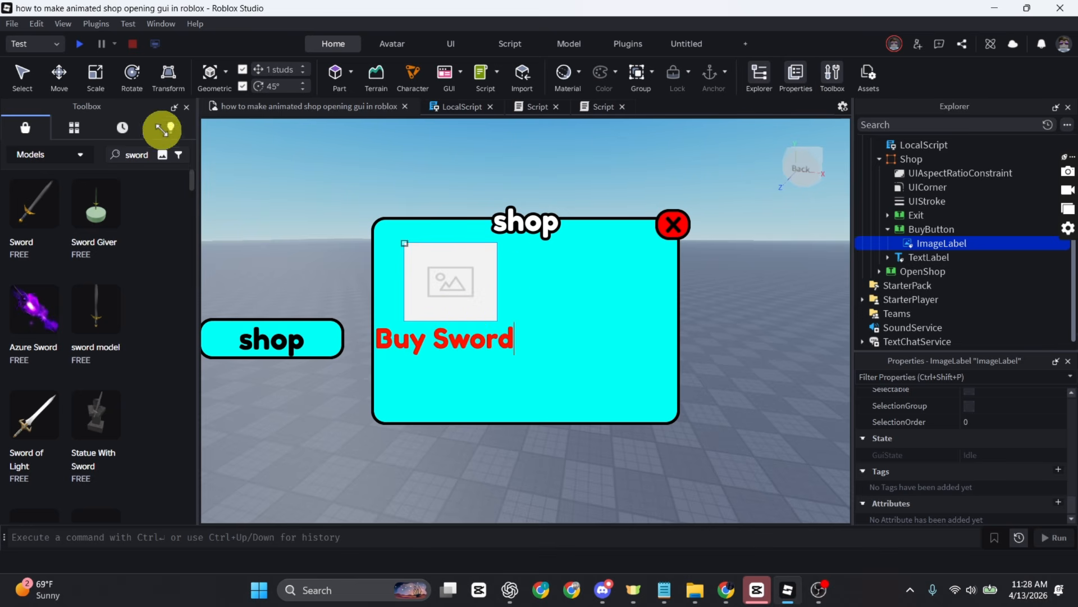
Step: Switch the sword search to Decals, copy the asset ID of the grey Sword decal with a gold hilt, and delete the inserted decal
{"action": "left_click", "coordinate": [70, 160]}
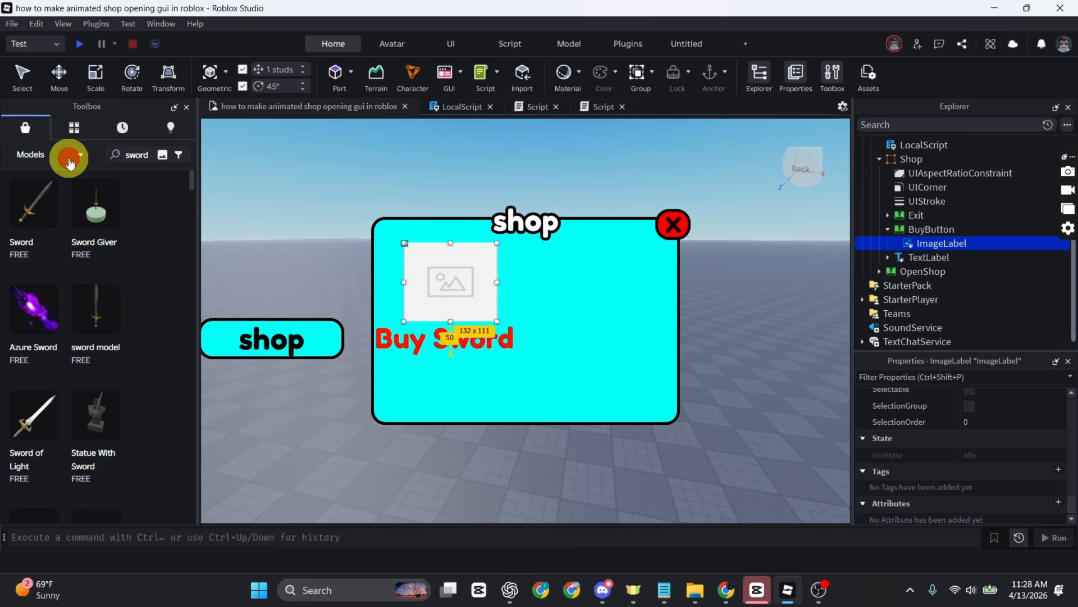
{"action": "left_click", "coordinate": [54, 246]}
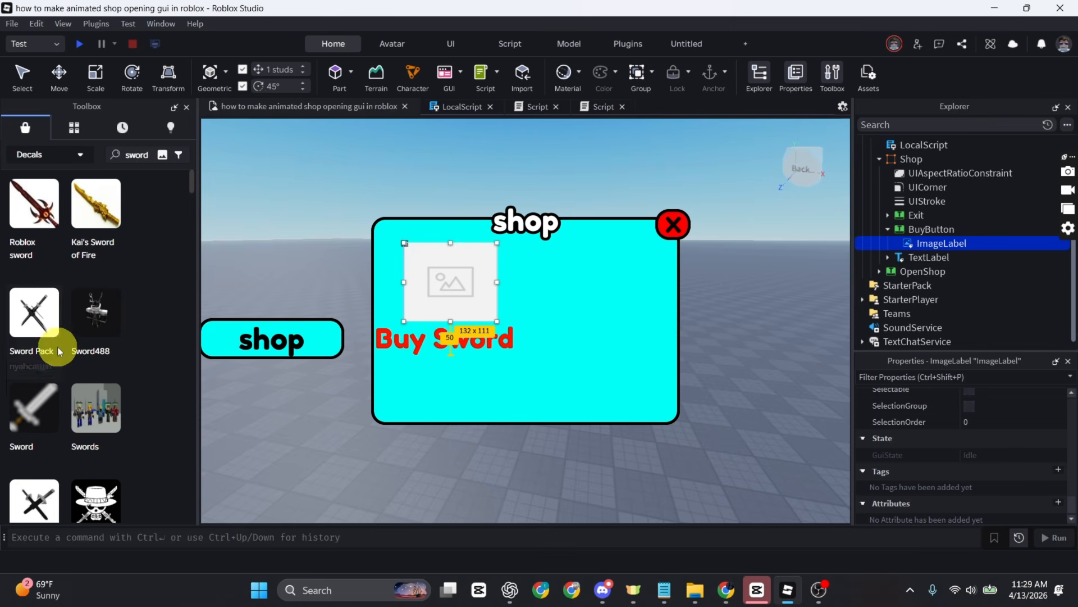
{"action": "scroll", "coordinate": [81, 400], "scroll_direction": "down", "scroll_amount": 5}
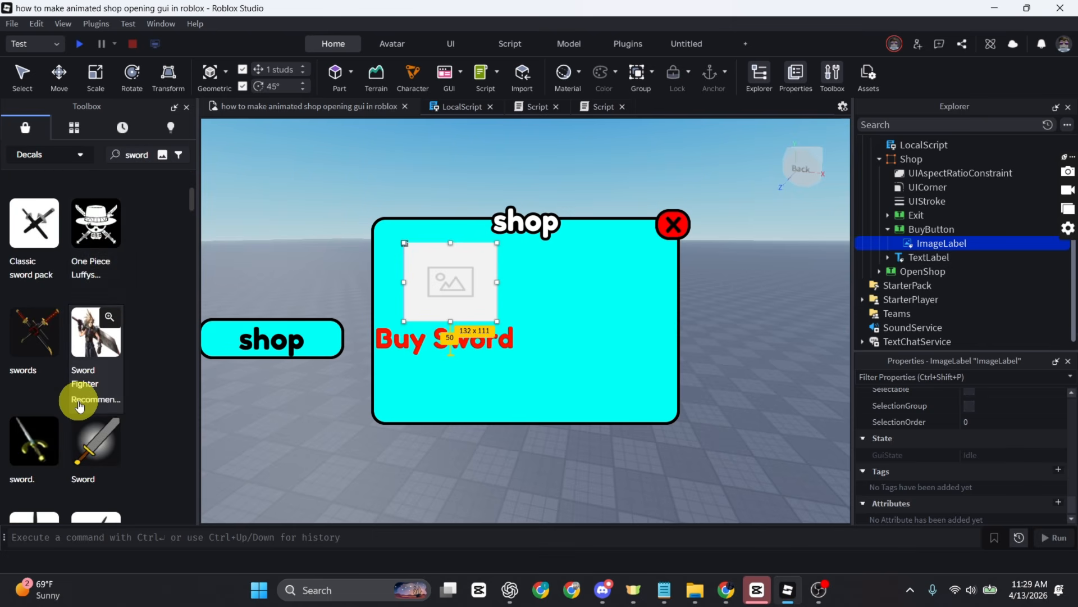
{"action": "scroll", "coordinate": [79, 406], "scroll_direction": "down", "scroll_amount": 4}
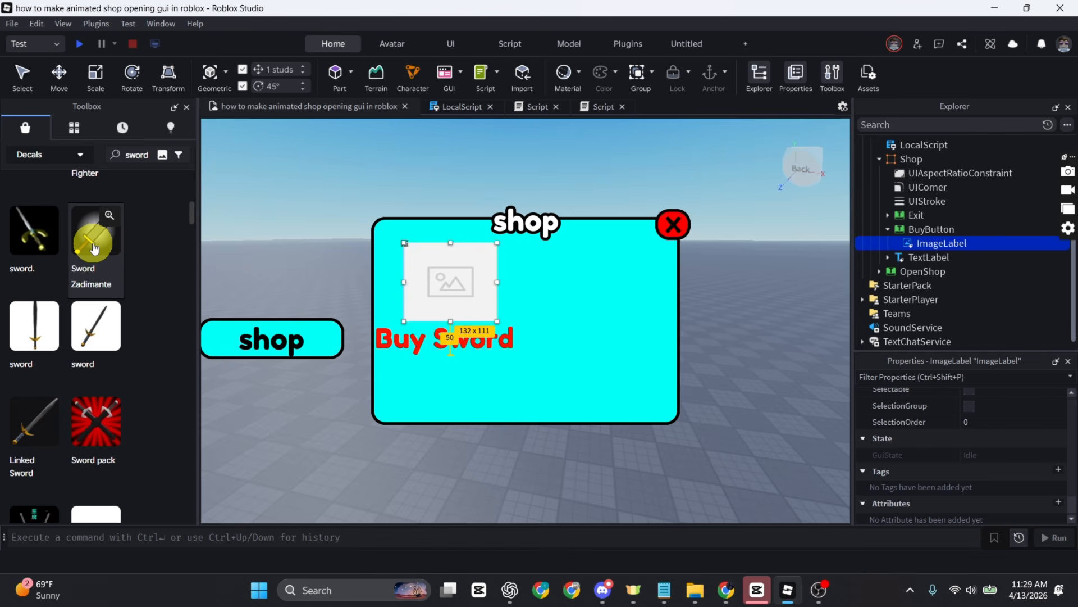
{"action": "left_click", "coordinate": [94, 248]}
{"action": "right_click", "coordinate": [93, 241]}
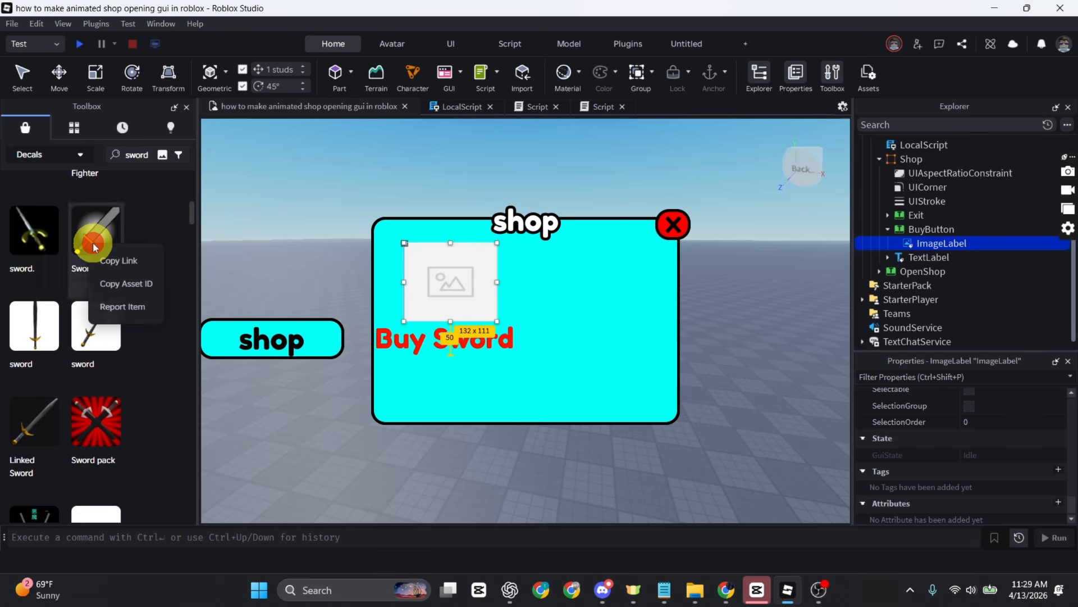
{"action": "left_click", "coordinate": [122, 292]}
{"action": "key", "text": "Delete"}
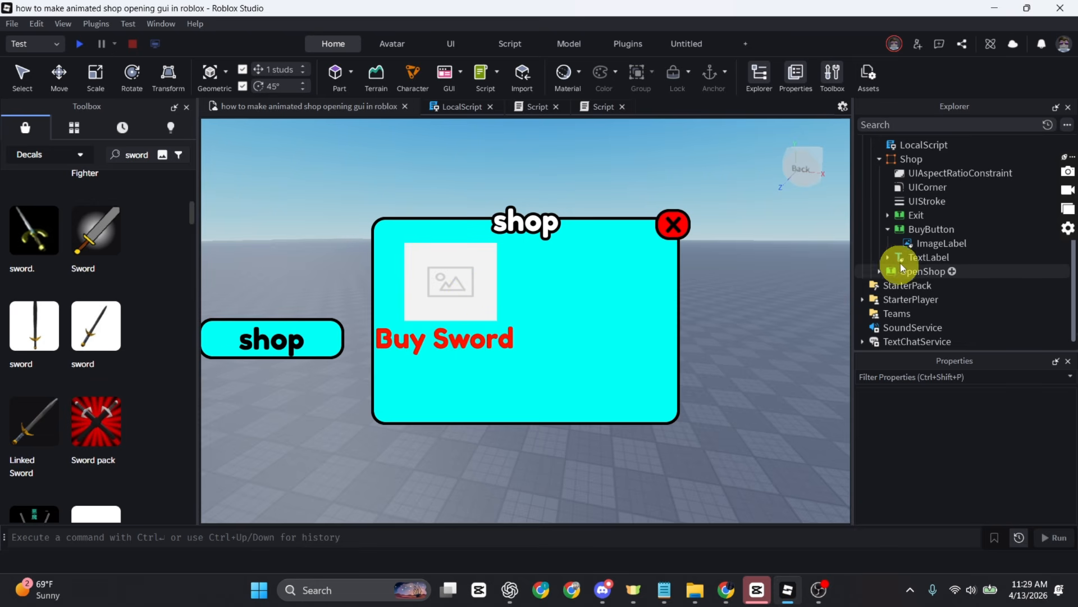
Step: Set the Image of the ImageLabel inside BuyButton to the copied sword decal's asset, rbxassetid://90680422
{"action": "left_click", "coordinate": [928, 245]}
{"action": "scroll", "coordinate": [971, 494], "scroll_direction": "down", "scroll_amount": 5}
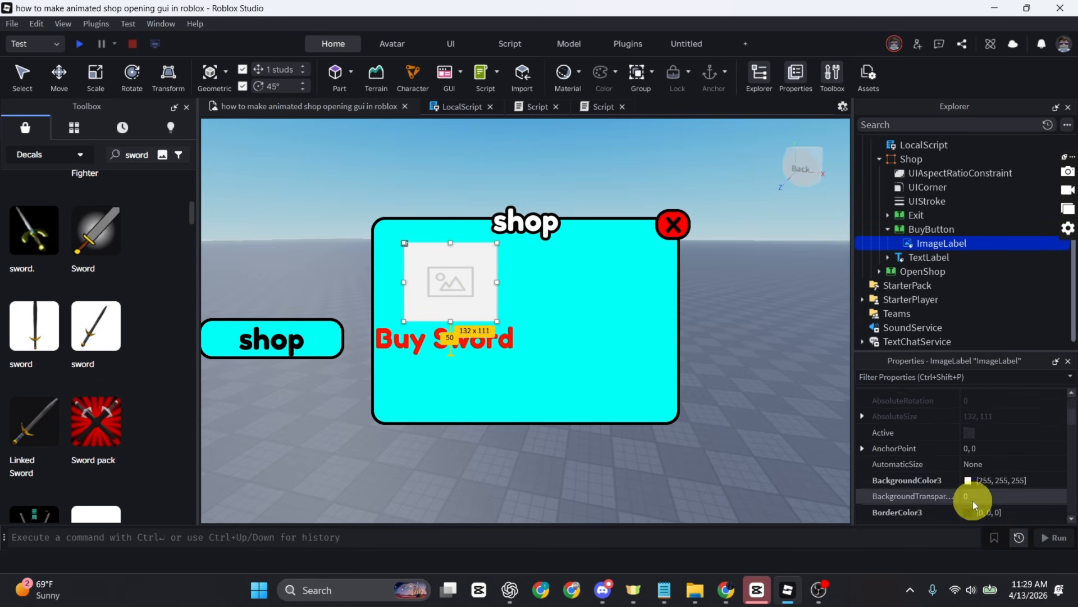
{"action": "scroll", "coordinate": [975, 505], "scroll_direction": "down", "scroll_amount": 5}
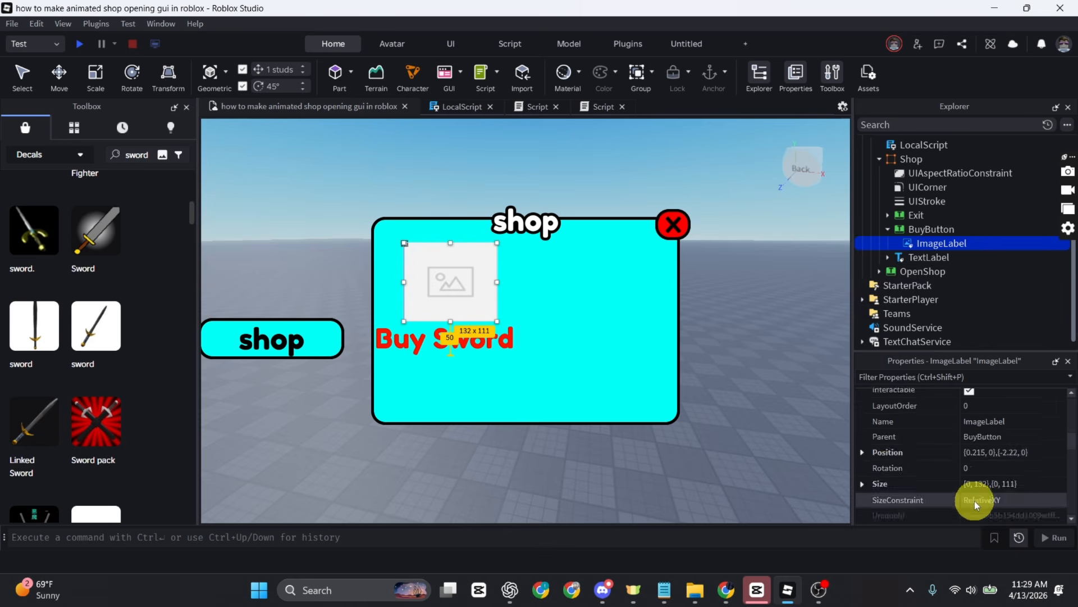
{"action": "left_click", "coordinate": [1033, 463]}
{"action": "key", "text": "BackSpace"}
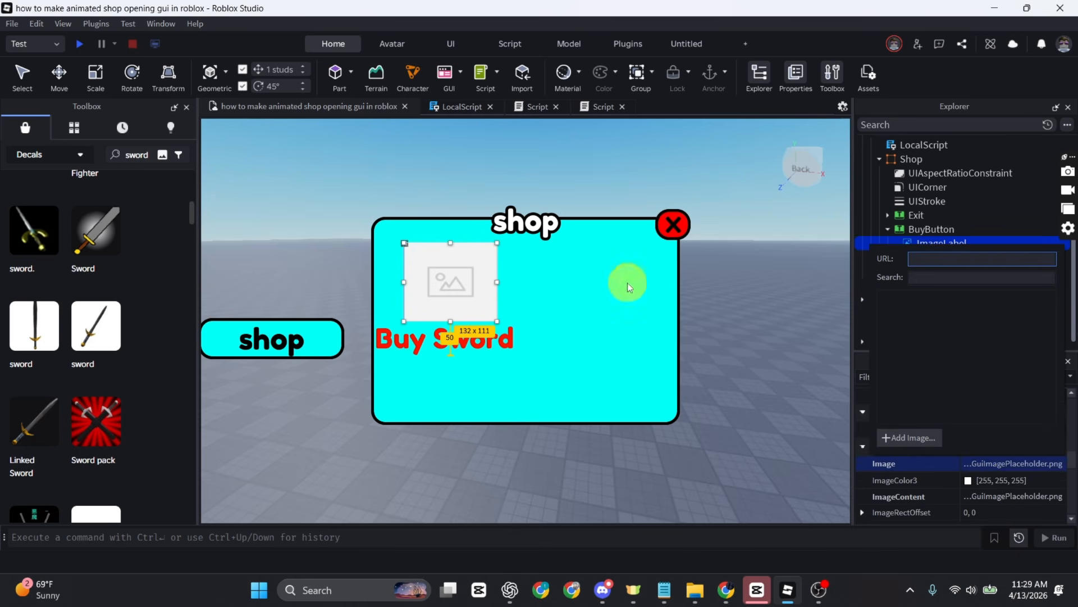
{"action": "type", "text": "90680423"}
{"action": "key", "text": "Return"}
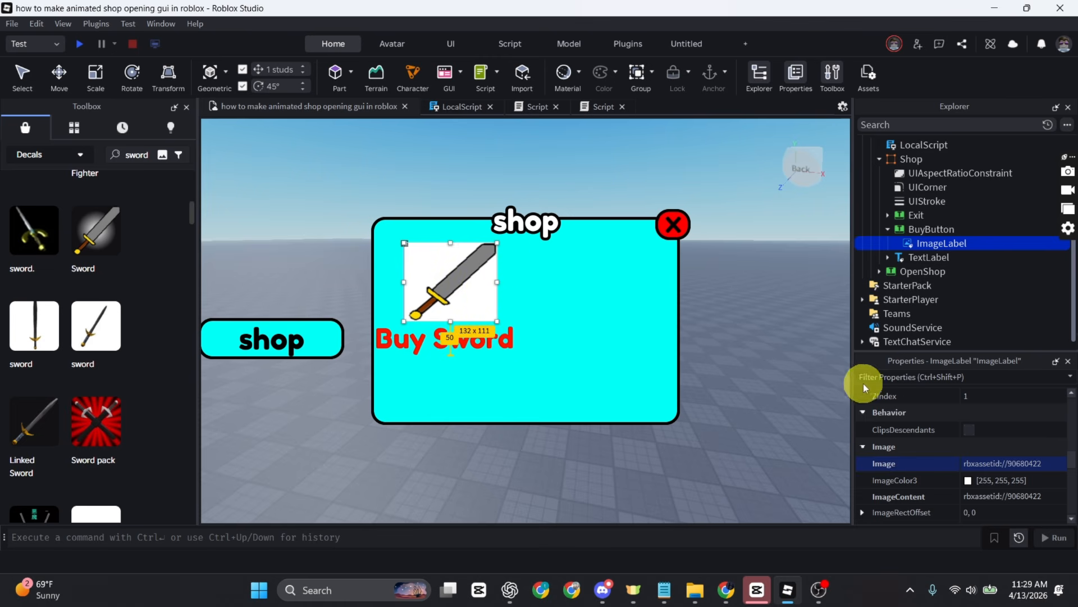
Step: Set the sword ImageLabel's BackgroundTransparency to 1 and enlarge it to about 157 x 118
{"action": "scroll", "coordinate": [988, 452], "scroll_direction": "down", "scroll_amount": 1}
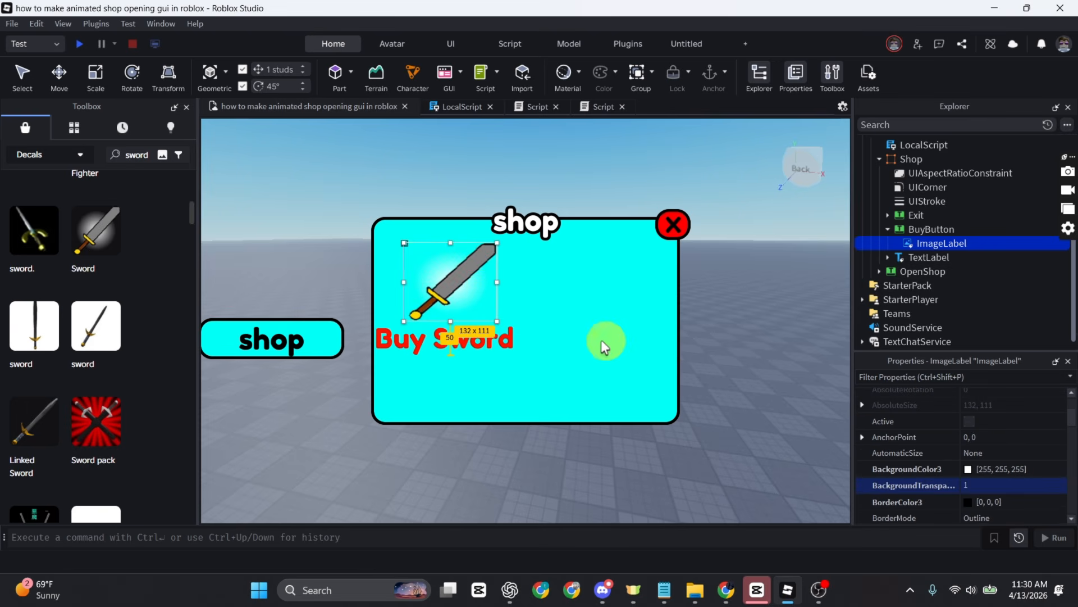
{"action": "left_click_drag", "start_coordinate": [499, 330], "coordinate": [505, 329]}
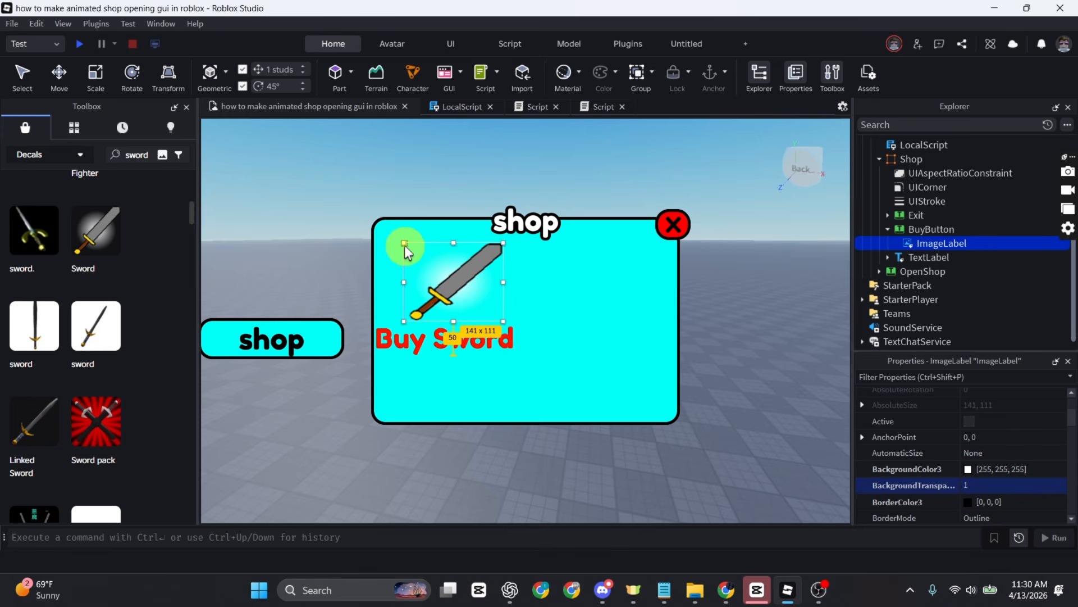
{"action": "left_click_drag", "start_coordinate": [404, 243], "coordinate": [394, 240]}
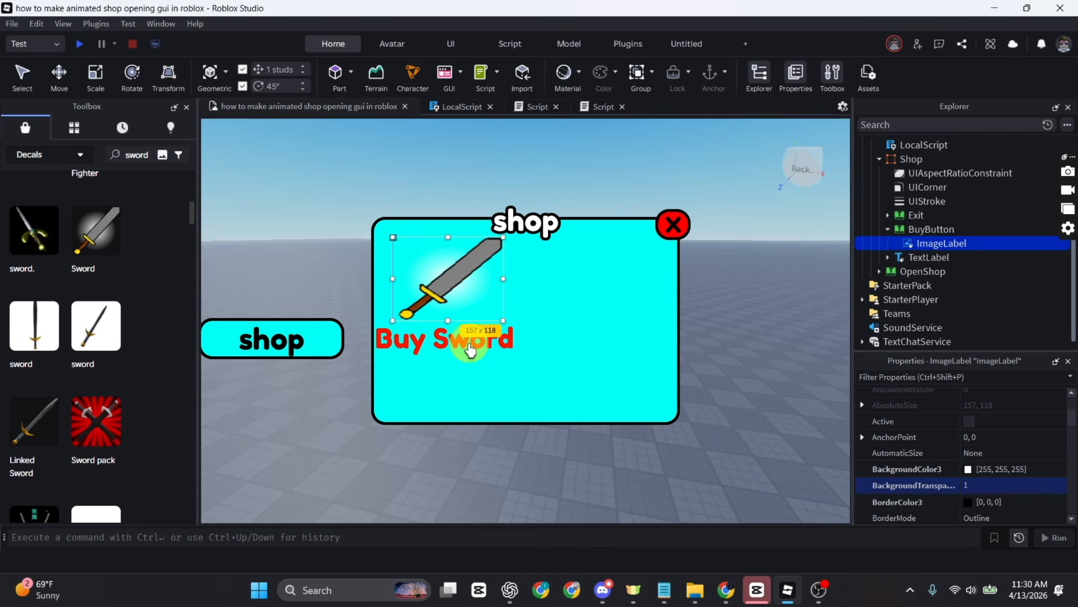
Step: Add a LocalScript to BuyButton and replace its default code with the copied script that fires BuyItemEvent with "Sword" on MouseButton1Click
{"action": "left_click", "coordinate": [961, 228]}
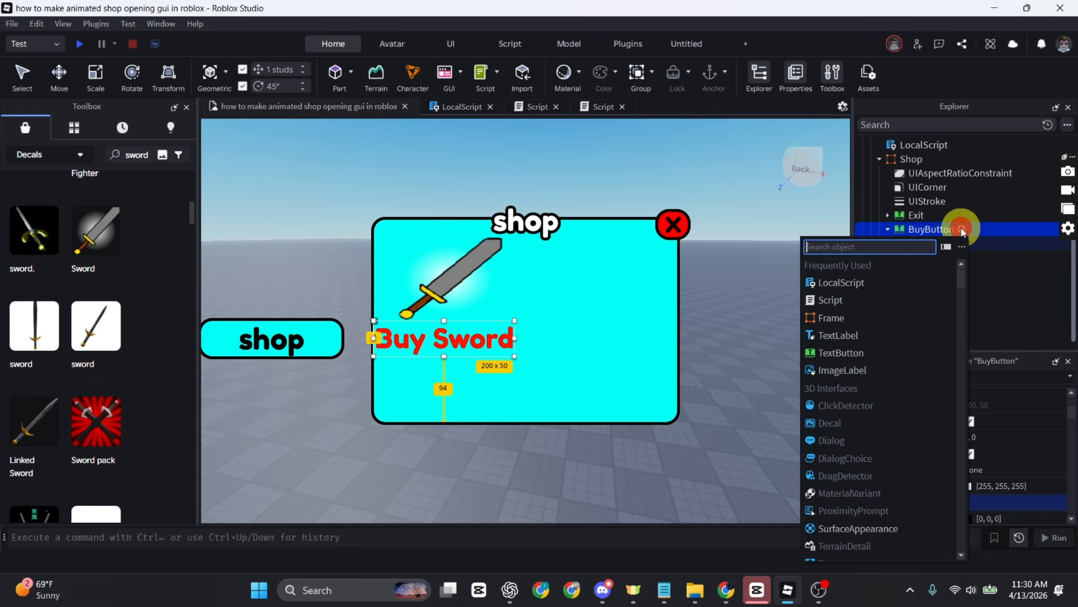
{"action": "left_click", "coordinate": [873, 282]}
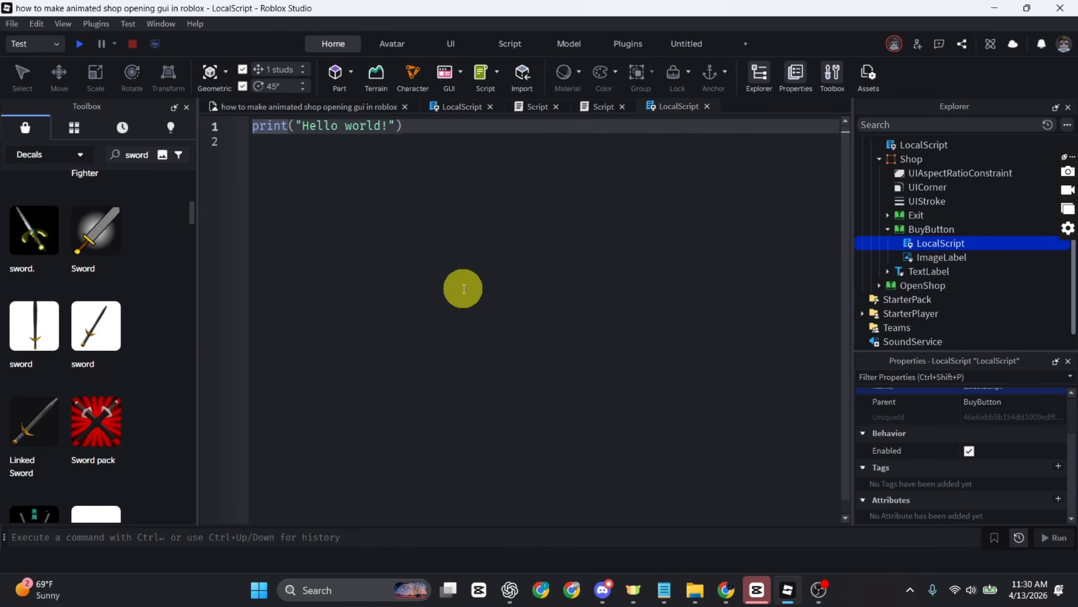
{"action": "key", "text": "ctrl+a"}
{"action": "key", "text": "BackSpace"}
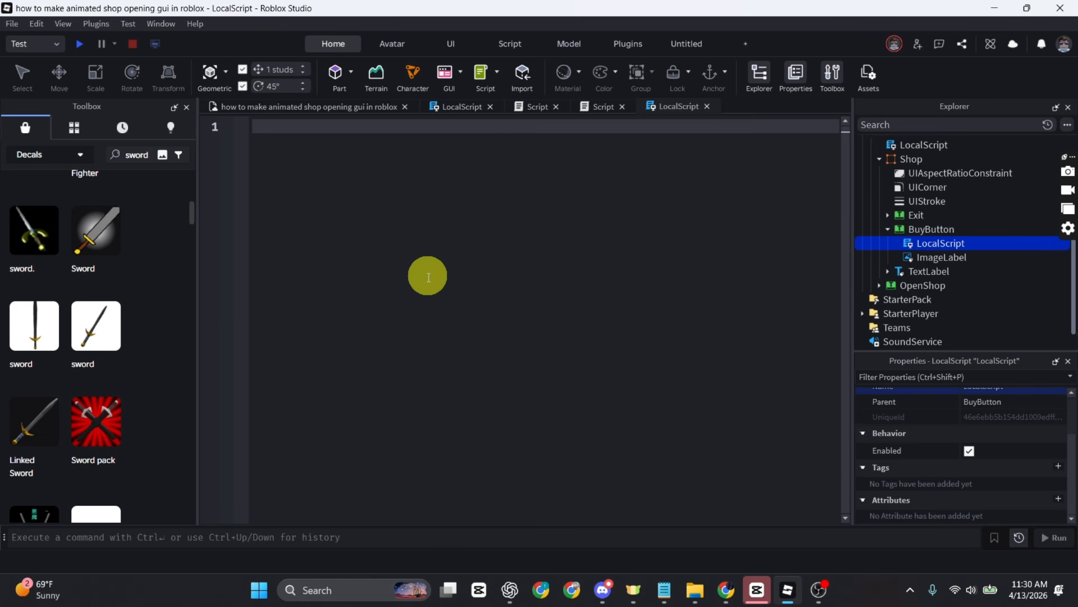
{"action": "key", "text": "ctrl+v"}
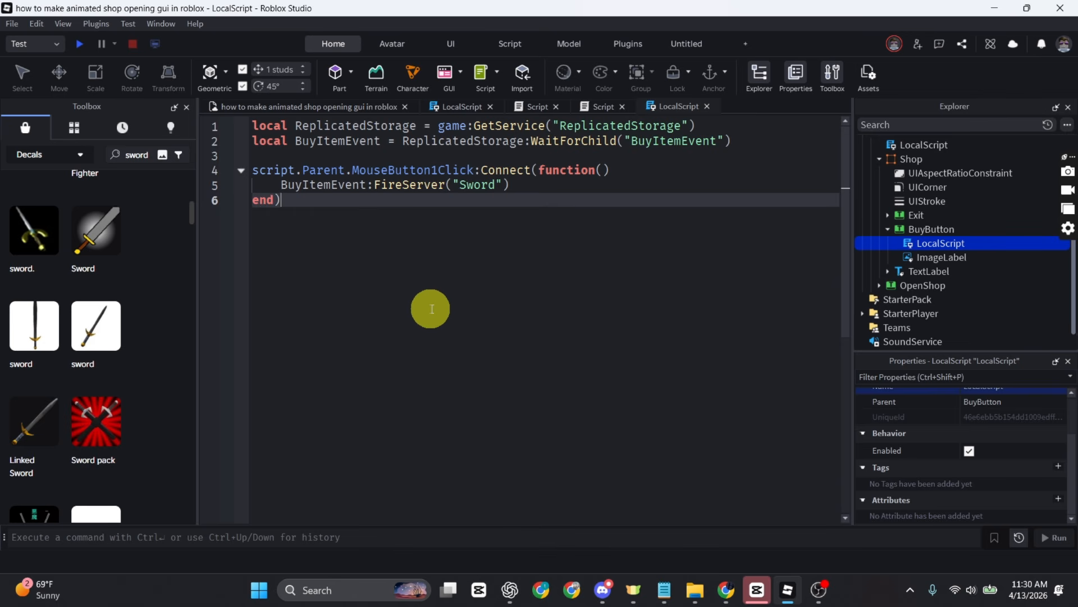
{"action": "double_click", "coordinate": [475, 185]}
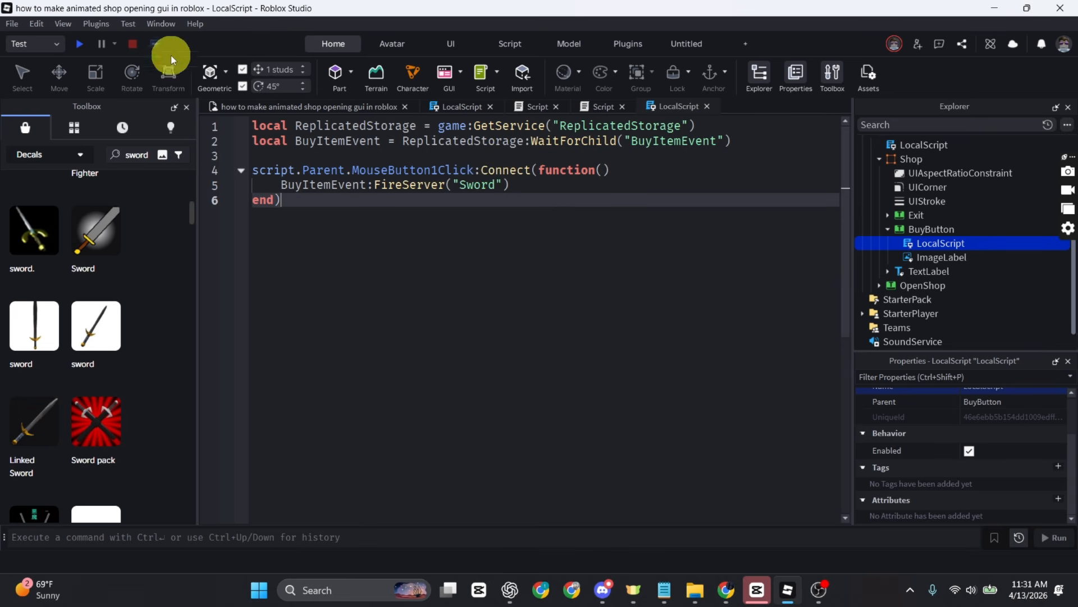
Step: Start a playtest, buy the sword from the shop and close the shop window
{"action": "left_click", "coordinate": [83, 43]}
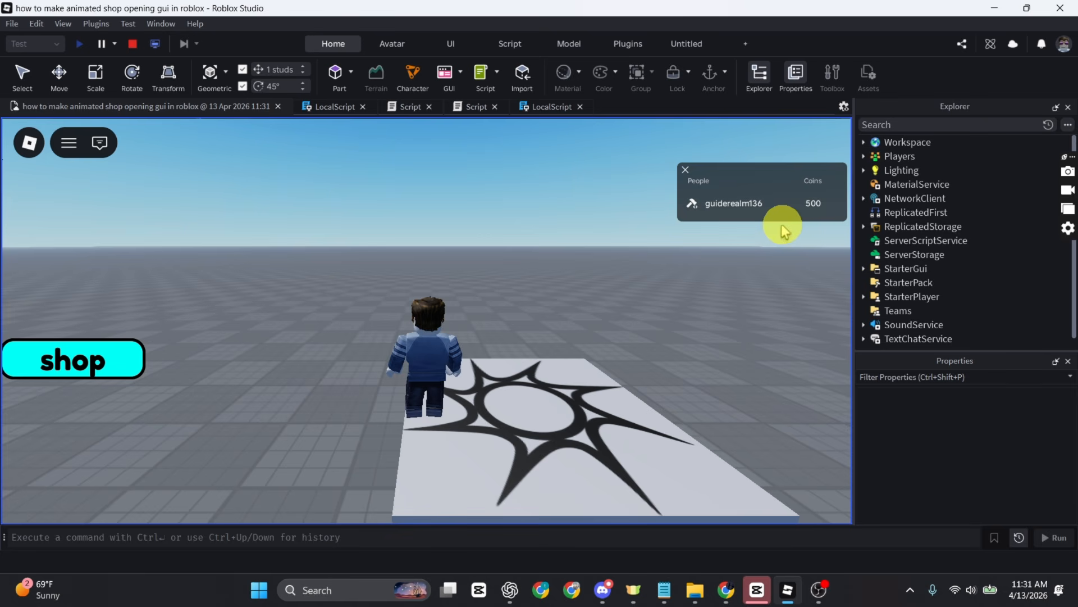
{"action": "left_click", "coordinate": [117, 375]}
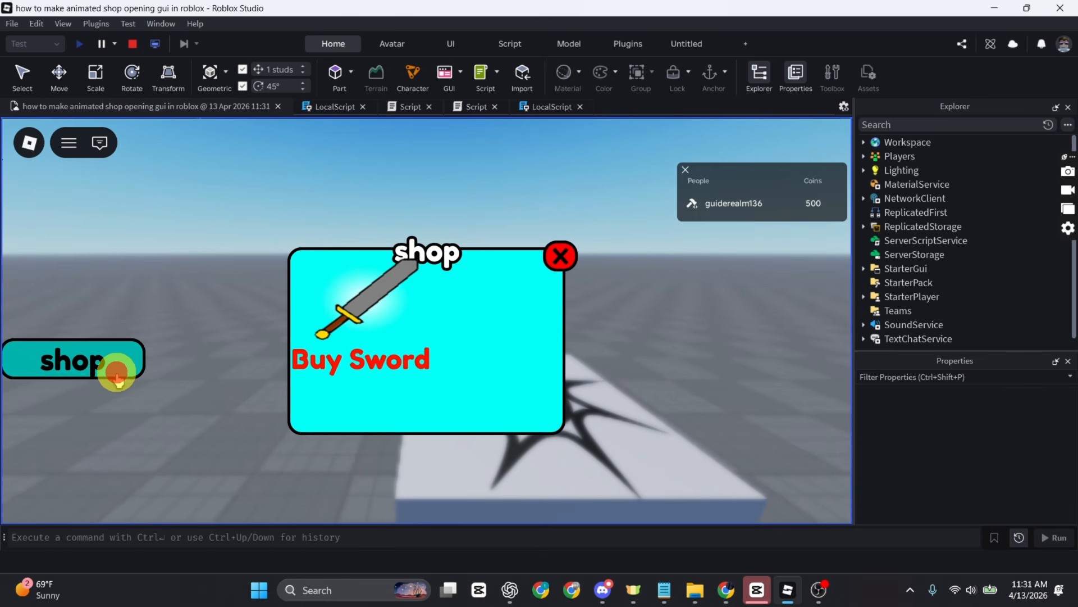
{"action": "left_click", "coordinate": [377, 371]}
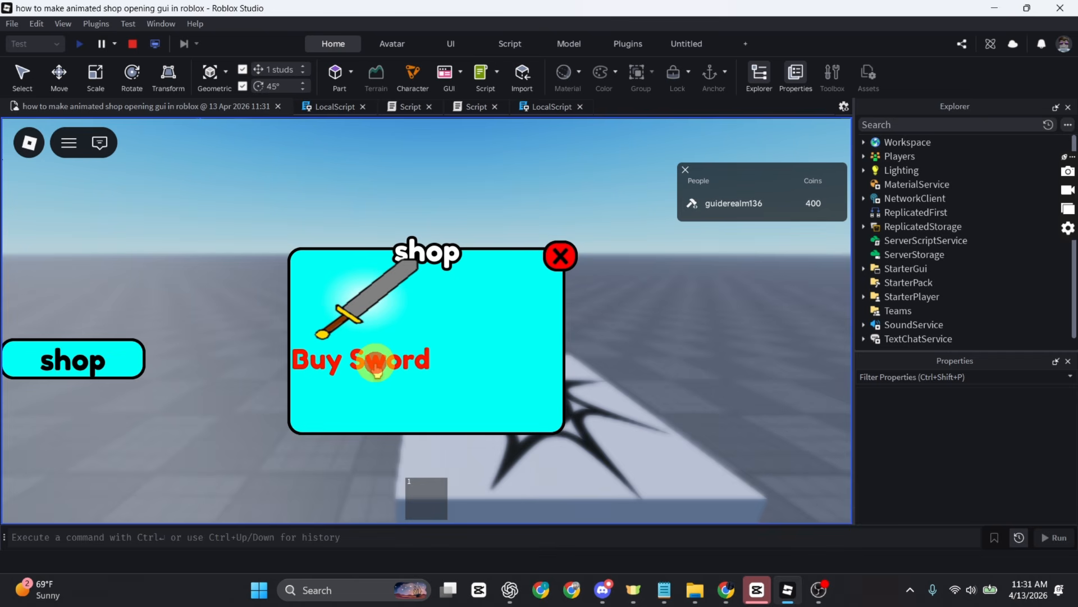
{"action": "left_click", "coordinate": [560, 257]}
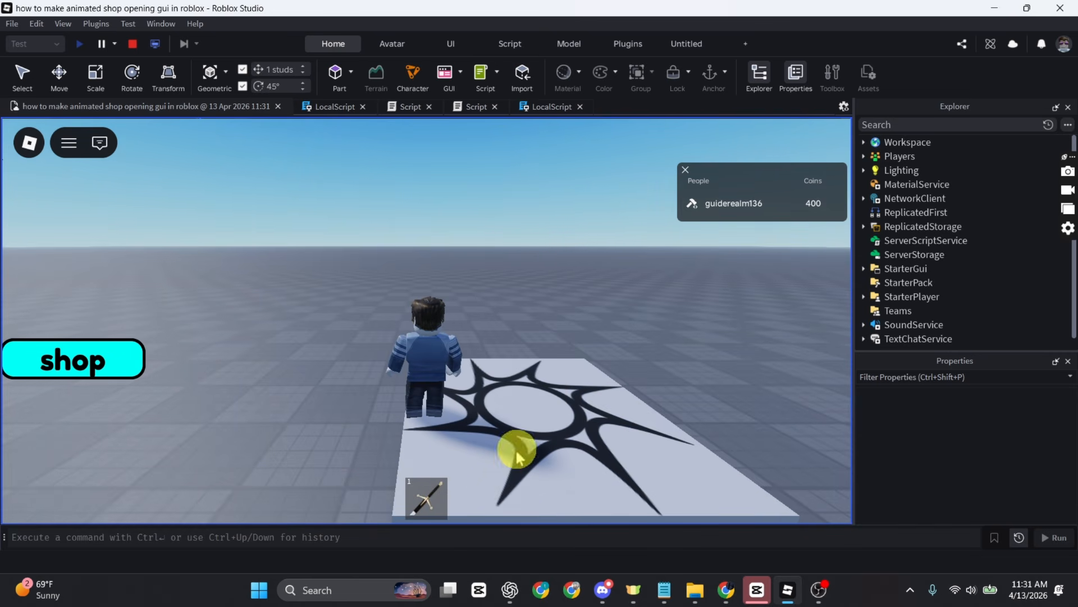
Step: Equip the purchased sword, view the character holding it from several sides, and reopen the shop to check its layout
{"action": "left_click", "coordinate": [429, 496]}
{"action": "right_click_drag", "start_coordinate": [664, 310], "coordinate": [665, 311]}
{"action": "left_click", "coordinate": [665, 310]}
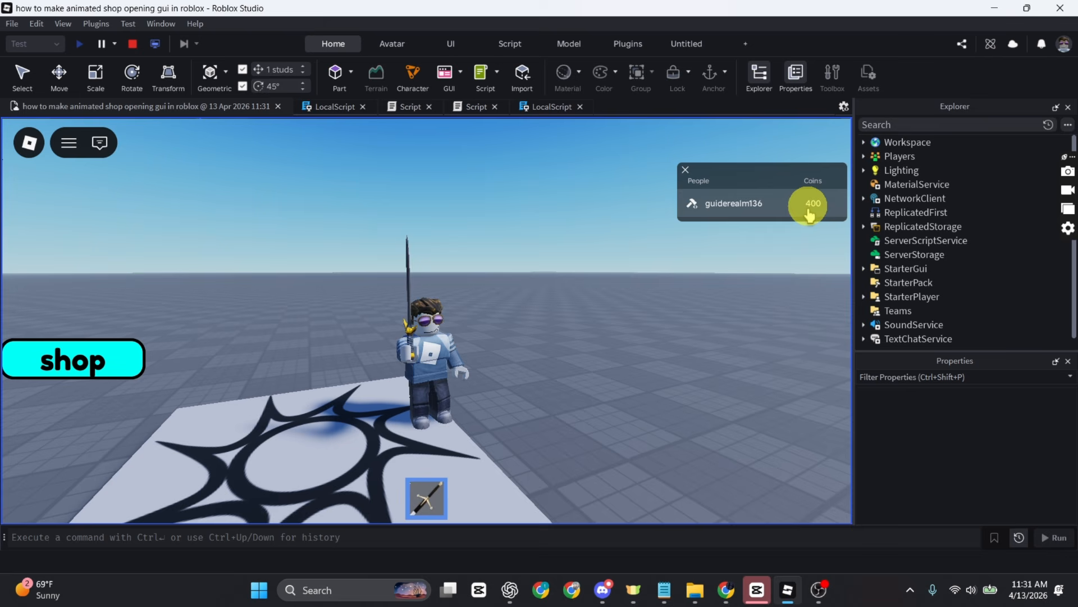
{"action": "right_click_drag", "start_coordinate": [643, 326], "coordinate": [642, 322]}
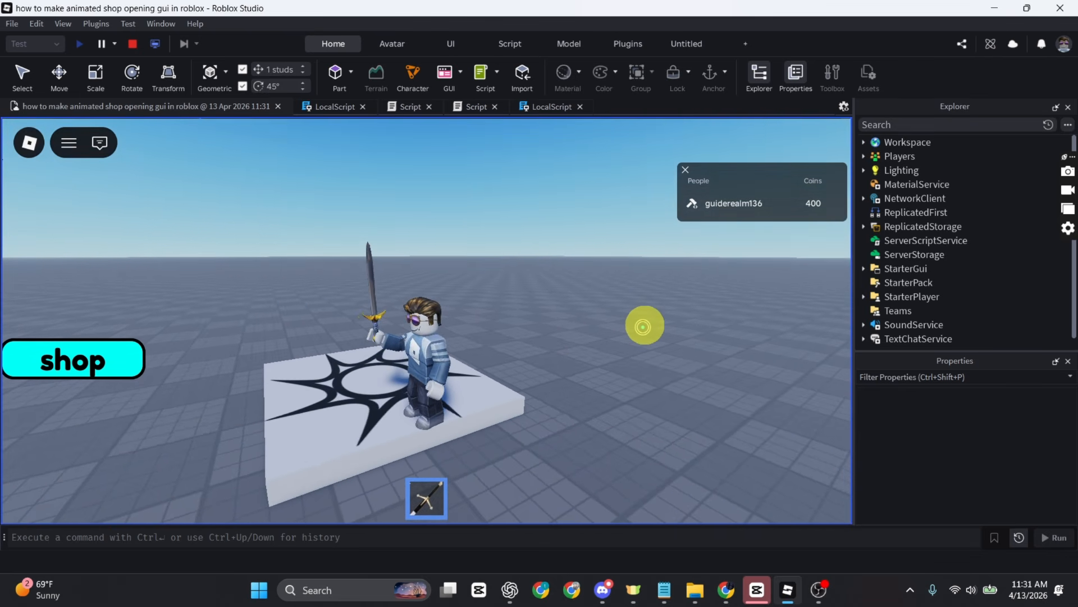
{"action": "left_click", "coordinate": [118, 362]}
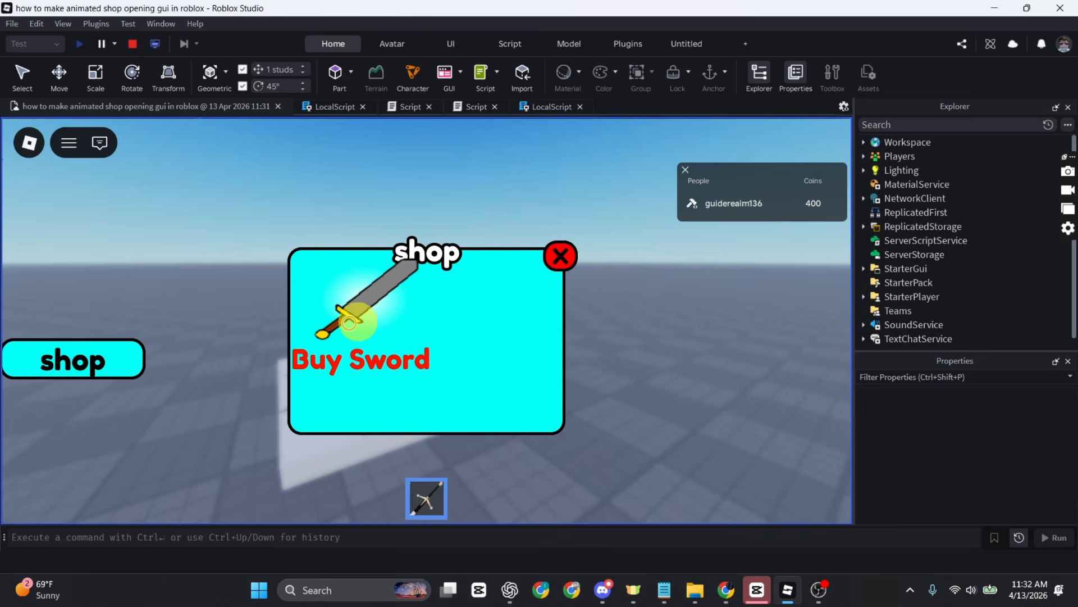
Step: Stop the playtest and shrink the sword ImageLabel to about 120 x 94, clear of the shop title
{"action": "left_click", "coordinate": [135, 50]}
{"action": "left_click", "coordinate": [925, 230]}
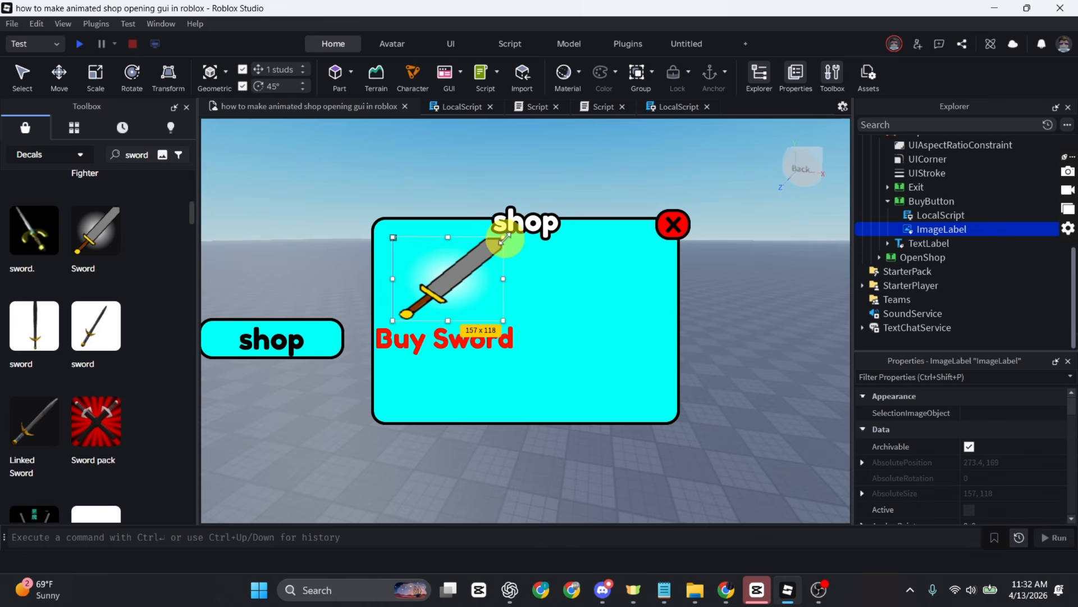
{"action": "left_click_drag", "start_coordinate": [505, 238], "coordinate": [478, 254]}
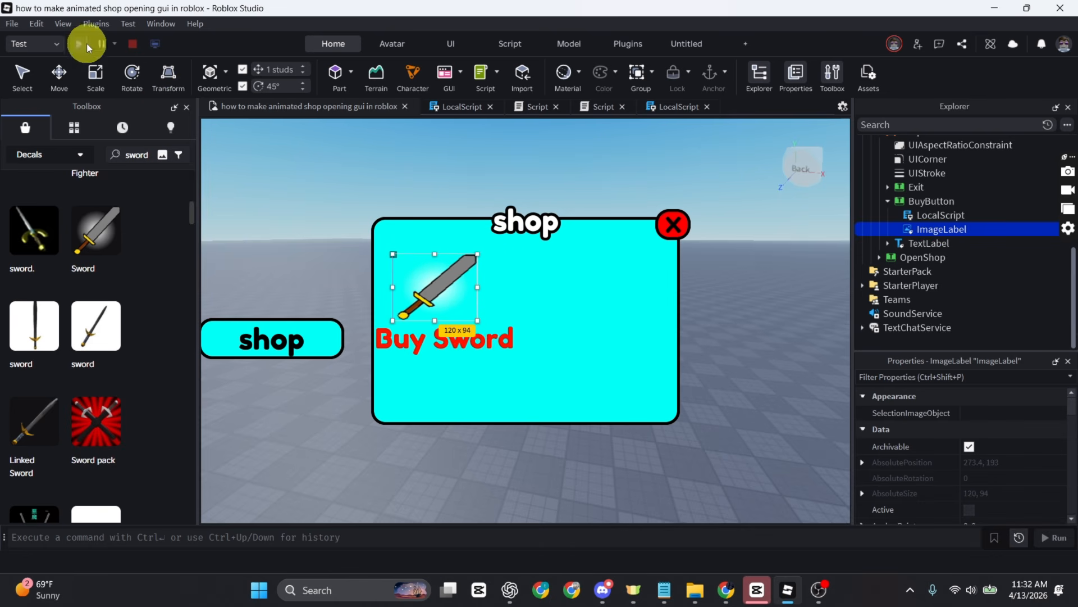
Step: Playtest the resized shop by buying and equipping the sword and viewing the character, and end the test
{"action": "left_click", "coordinate": [86, 42]}
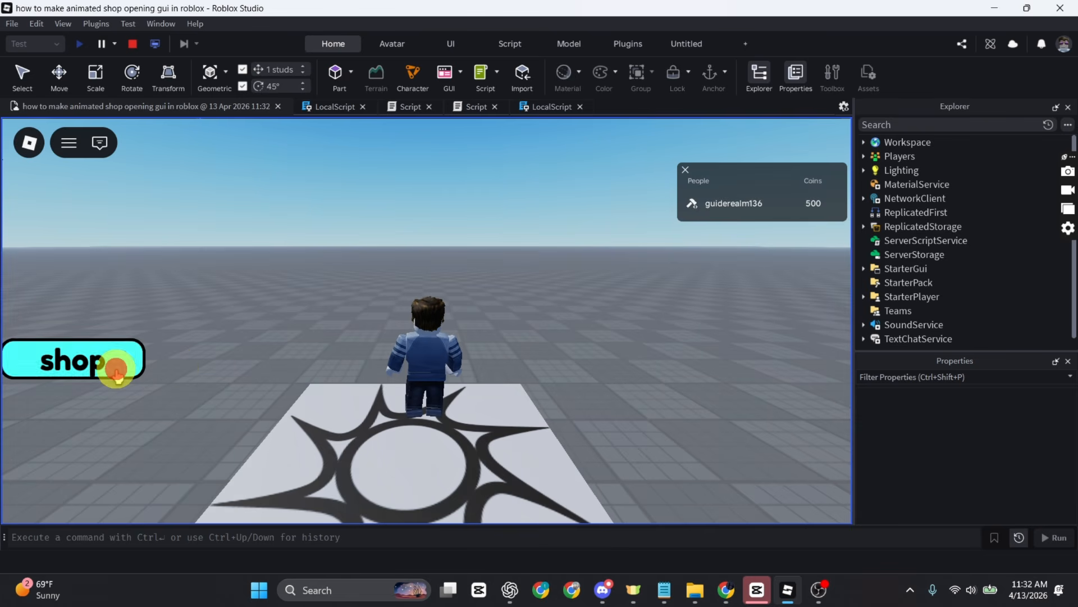
{"action": "left_click", "coordinate": [112, 368]}
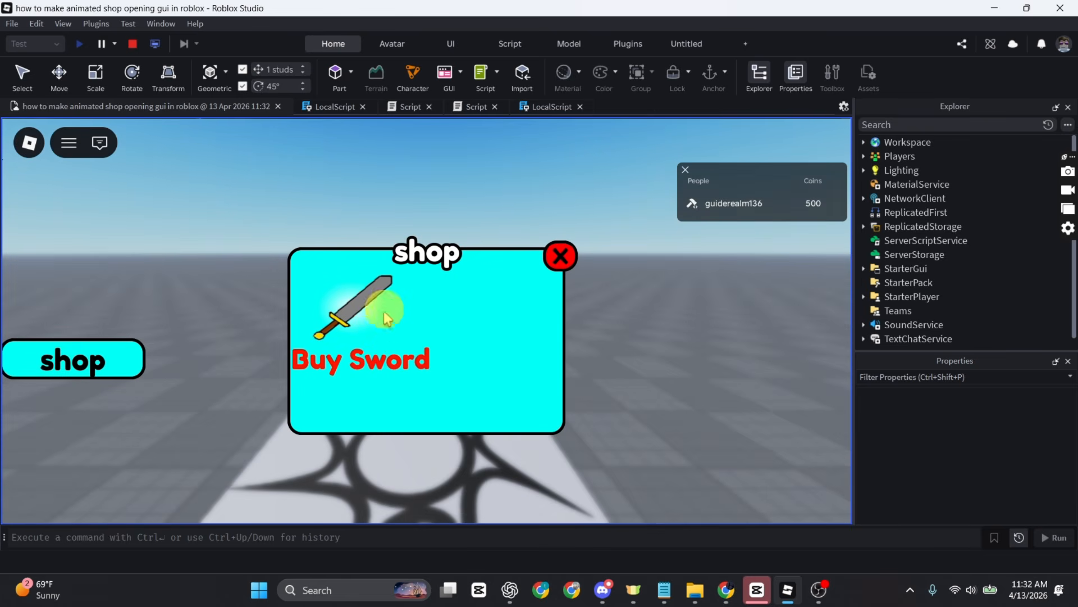
{"action": "left_click", "coordinate": [371, 373]}
{"action": "left_click", "coordinate": [425, 499]}
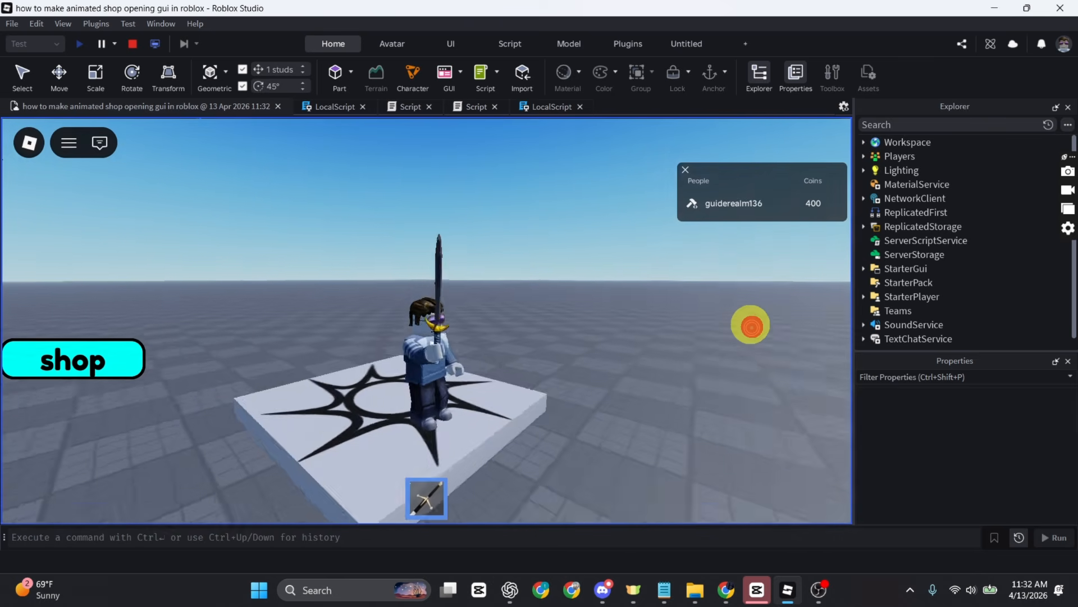
{"action": "right_click_drag", "start_coordinate": [747, 326], "coordinate": [751, 323]}
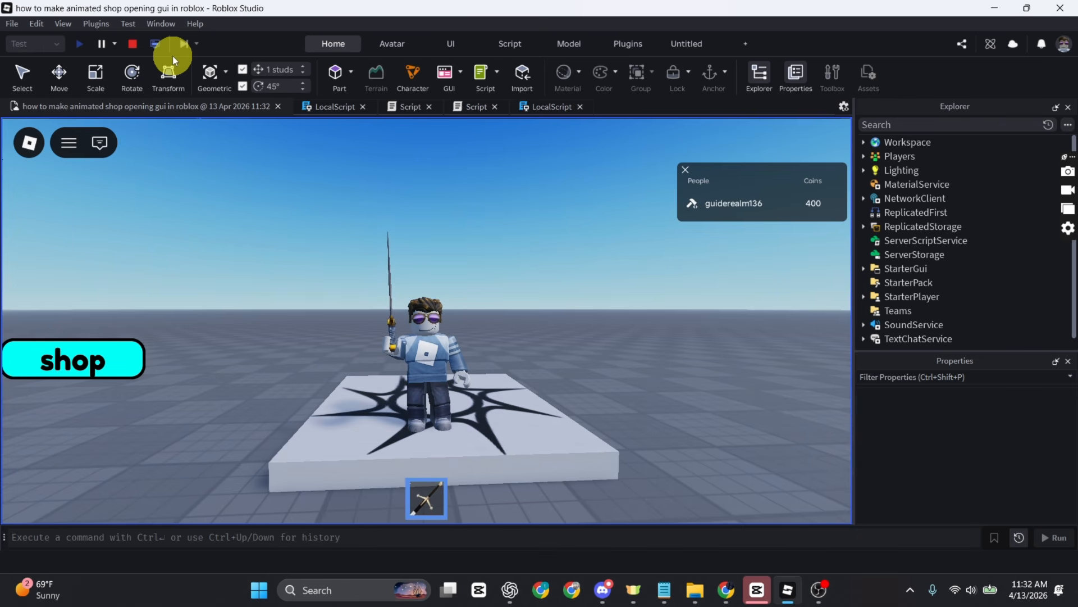
{"action": "left_click", "coordinate": [131, 44]}
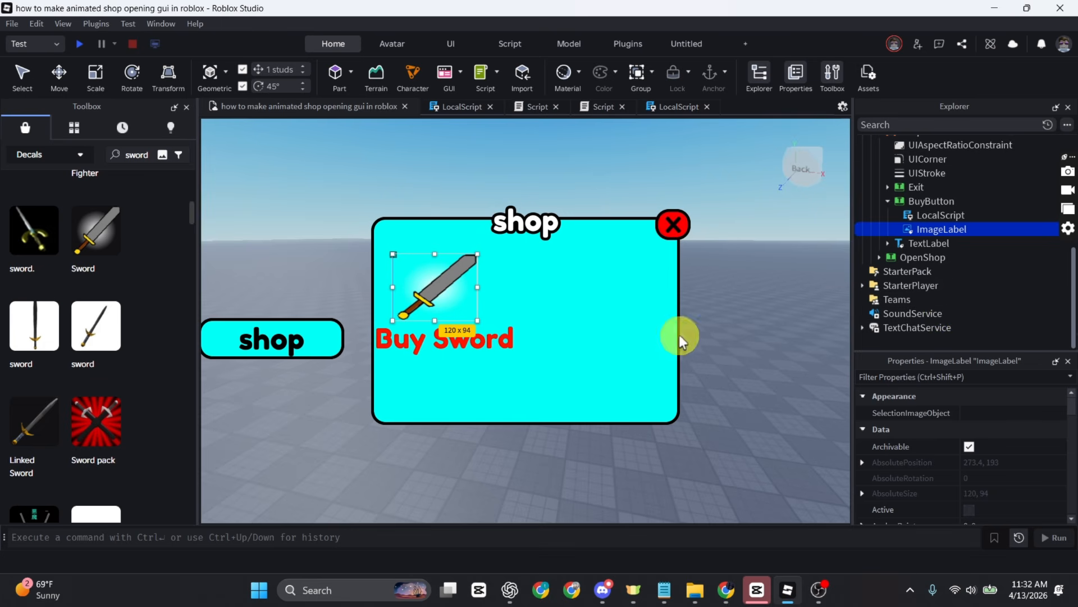
Step: Add a TextLabel inside BuyButton and place it directly below the Buy Sword text
{"action": "left_click", "coordinate": [962, 201]}
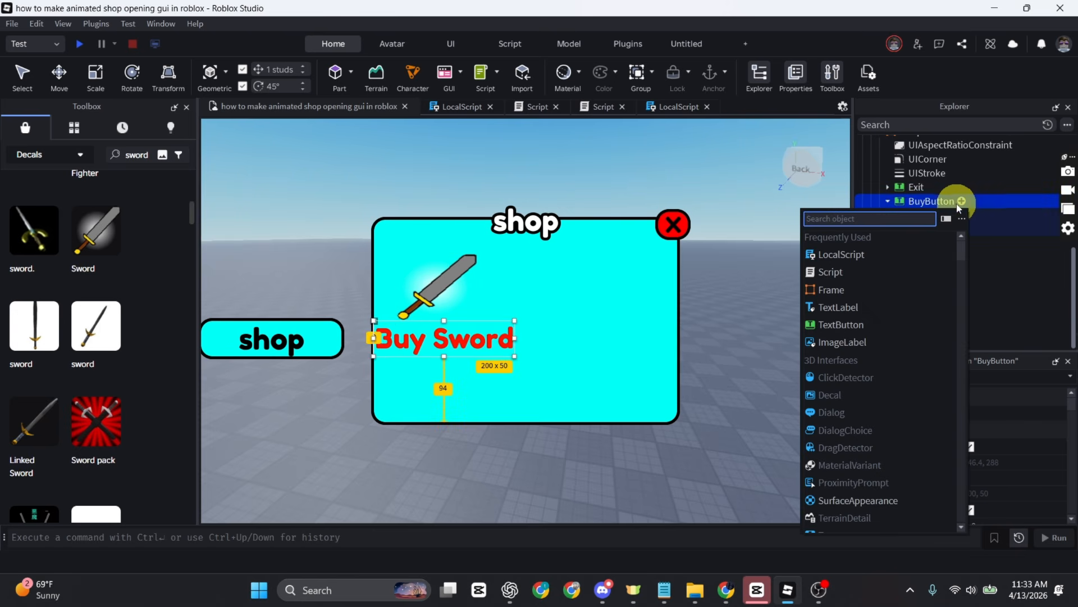
{"action": "type", "text": "te"}
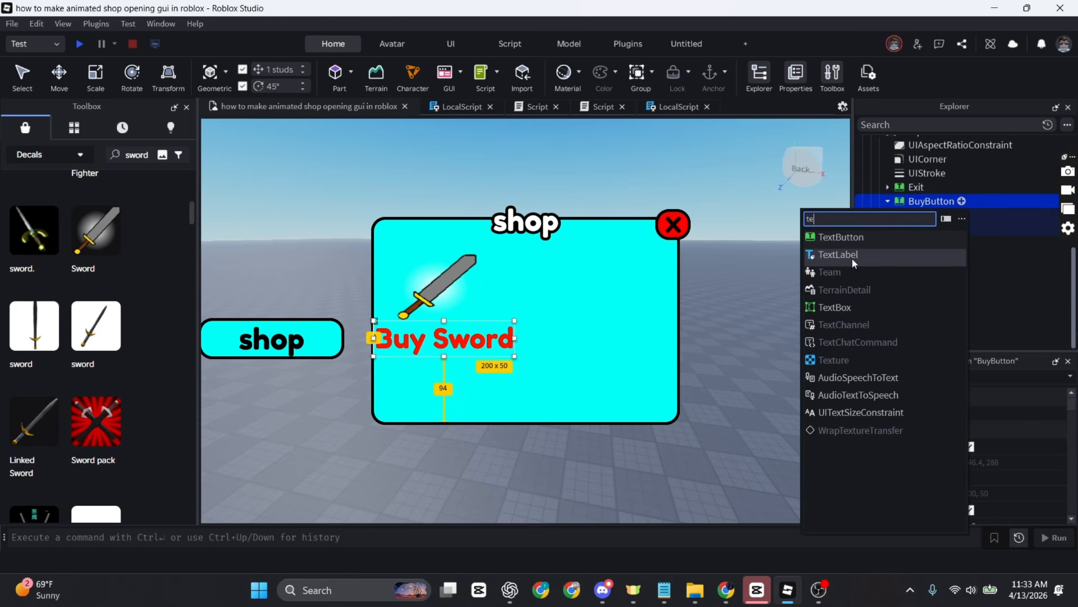
{"action": "left_click", "coordinate": [852, 255]}
{"action": "left_click_drag", "start_coordinate": [448, 339], "coordinate": [446, 371]}
Step: Change the new TextLabel's text to 100 coins
{"action": "scroll", "coordinate": [1011, 427], "scroll_direction": "down", "scroll_amount": 3}
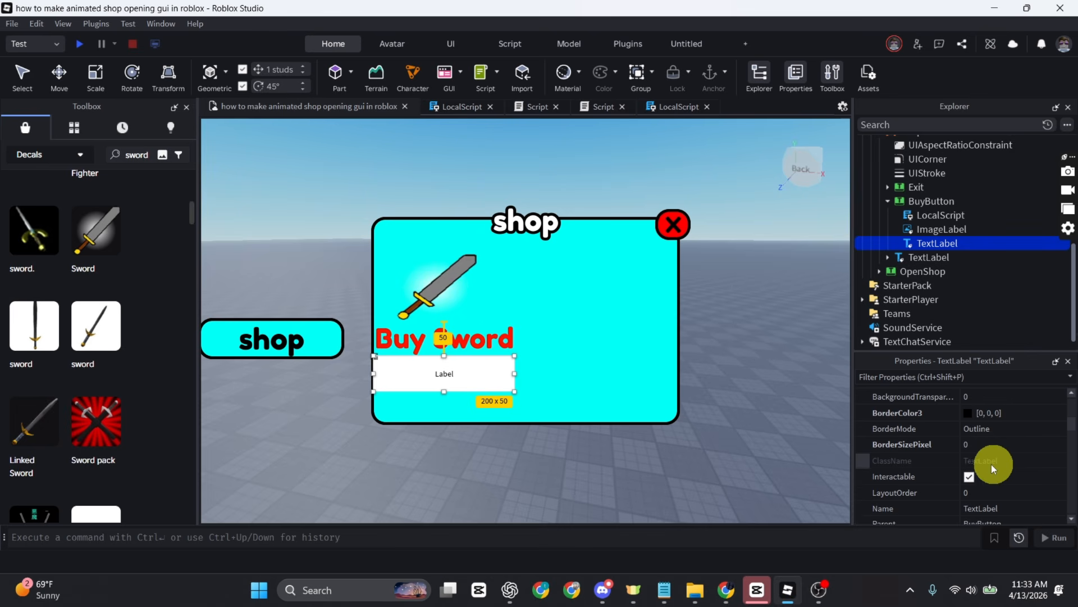
{"action": "scroll", "coordinate": [989, 466], "scroll_direction": "down", "scroll_amount": 8}
{"action": "scroll", "coordinate": [996, 478], "scroll_direction": "down", "scroll_amount": 8}
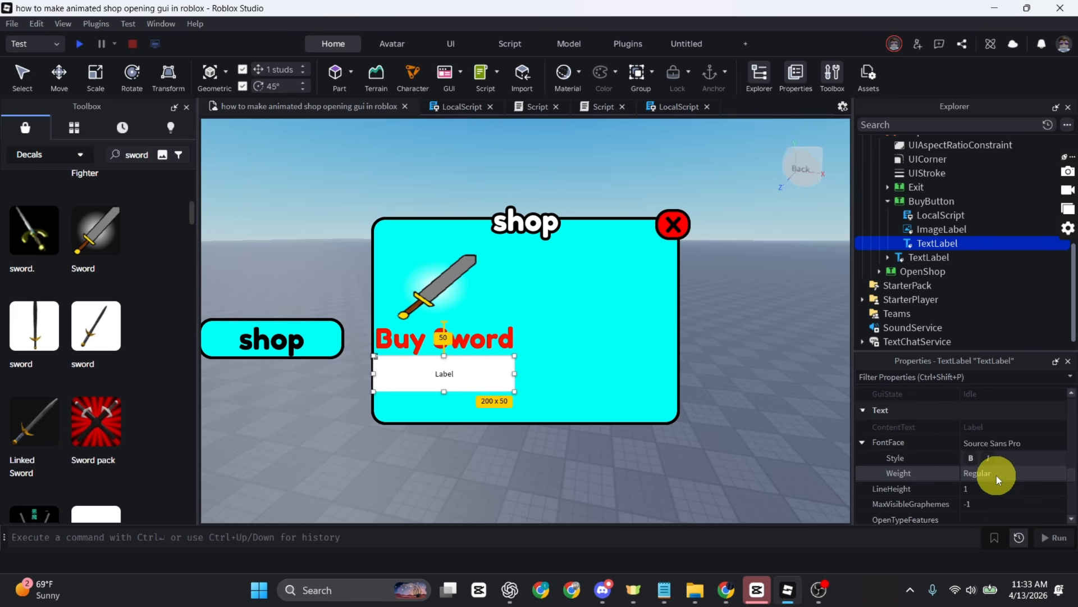
{"action": "scroll", "coordinate": [997, 473], "scroll_direction": "up", "scroll_amount": 2}
{"action": "left_click", "coordinate": [995, 465]}
{"action": "type", "text": "100 coins"}
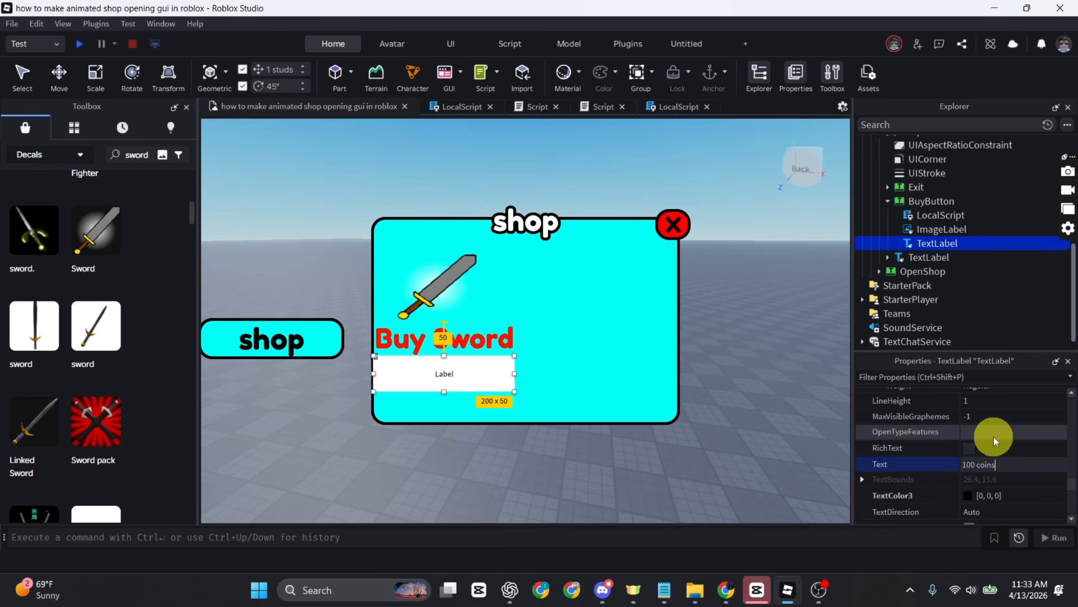
{"action": "key", "text": "Return"}
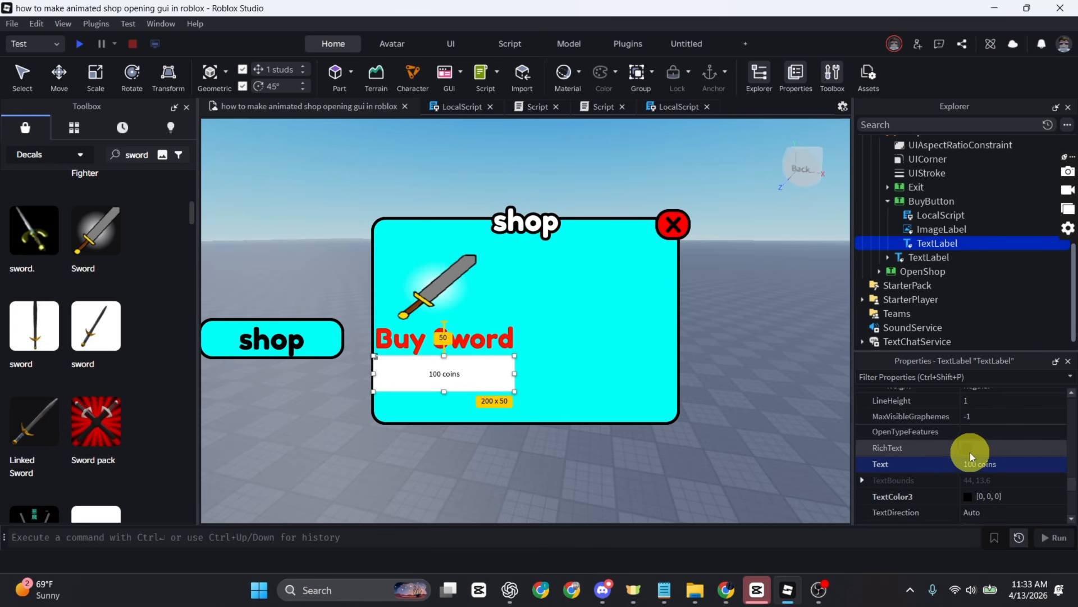
Step: Set the 100 coins label's text colour to the Buy Sword text's red, sampled from the screen as 255, 21, 0
{"action": "left_click", "coordinate": [965, 499]}
{"action": "left_click_drag", "start_coordinate": [594, 147], "coordinate": [749, 157]}
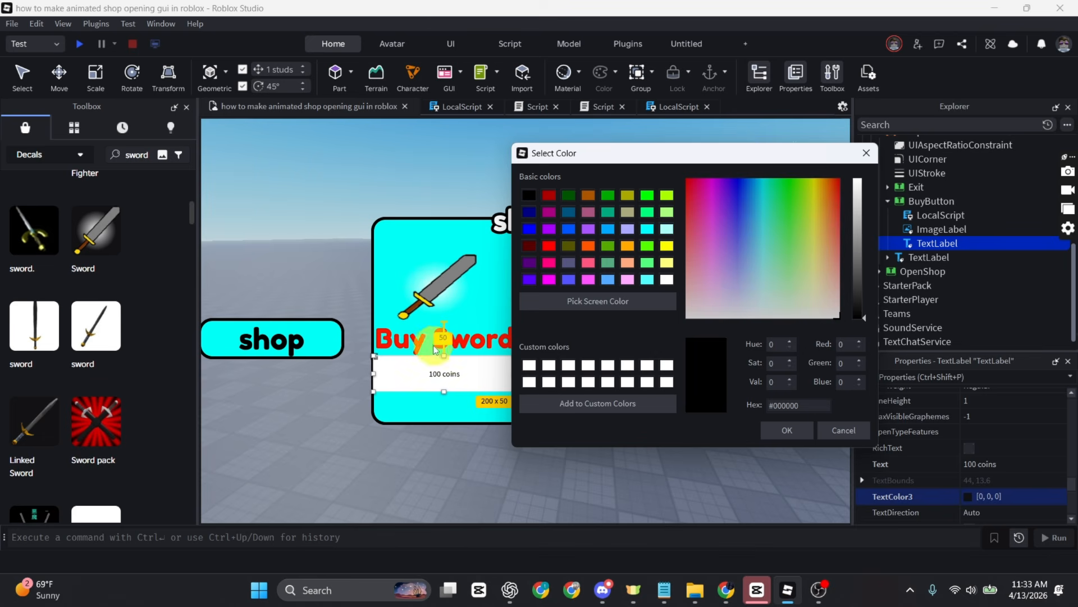
{"action": "left_click", "coordinate": [598, 301]}
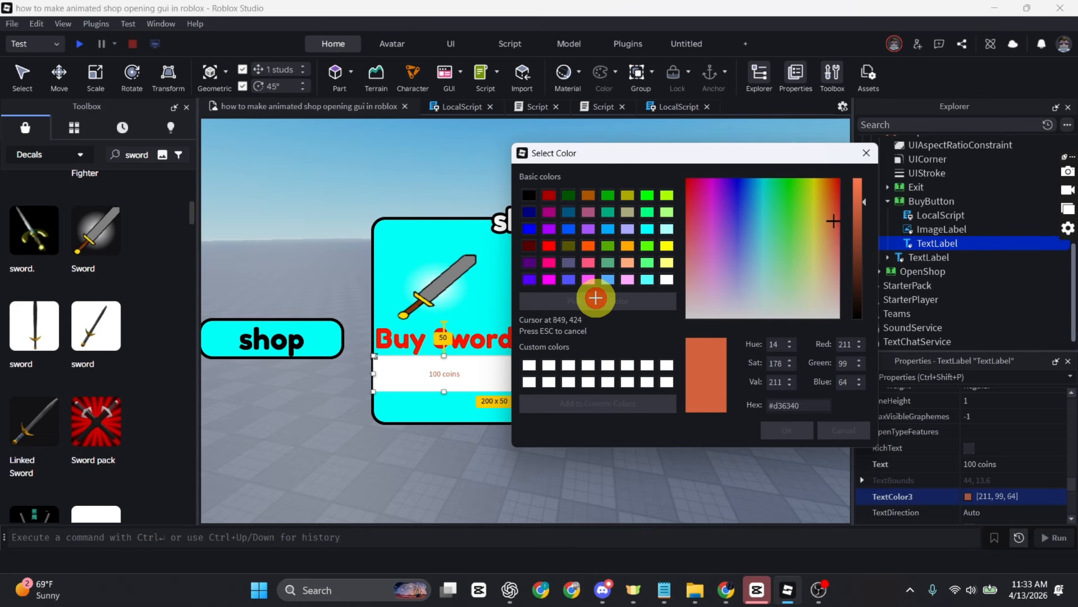
{"action": "left_click", "coordinate": [385, 345]}
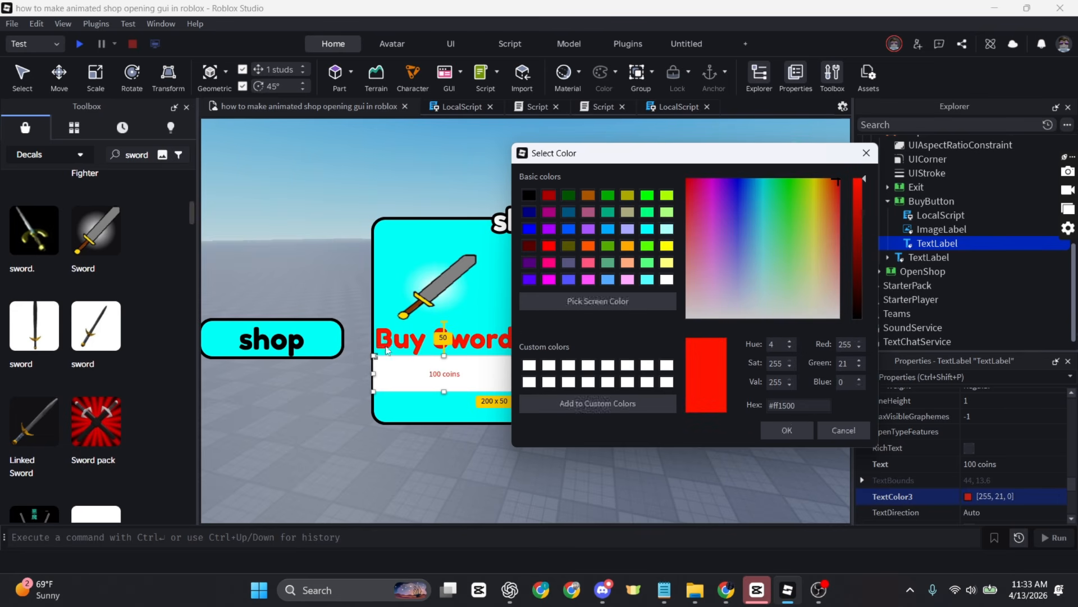
{"action": "left_click", "coordinate": [786, 430]}
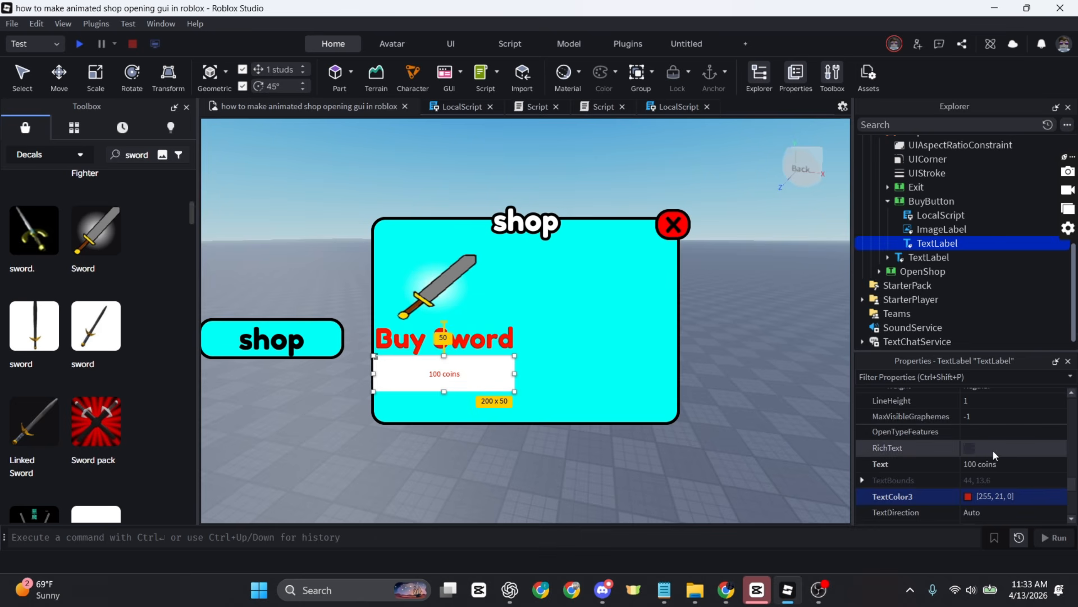
Step: Enable TextScaled on the 100 coins label and change its font to the rounded bold one used by Buy Sword
{"action": "scroll", "coordinate": [991, 452], "scroll_direction": "down", "scroll_amount": 4}
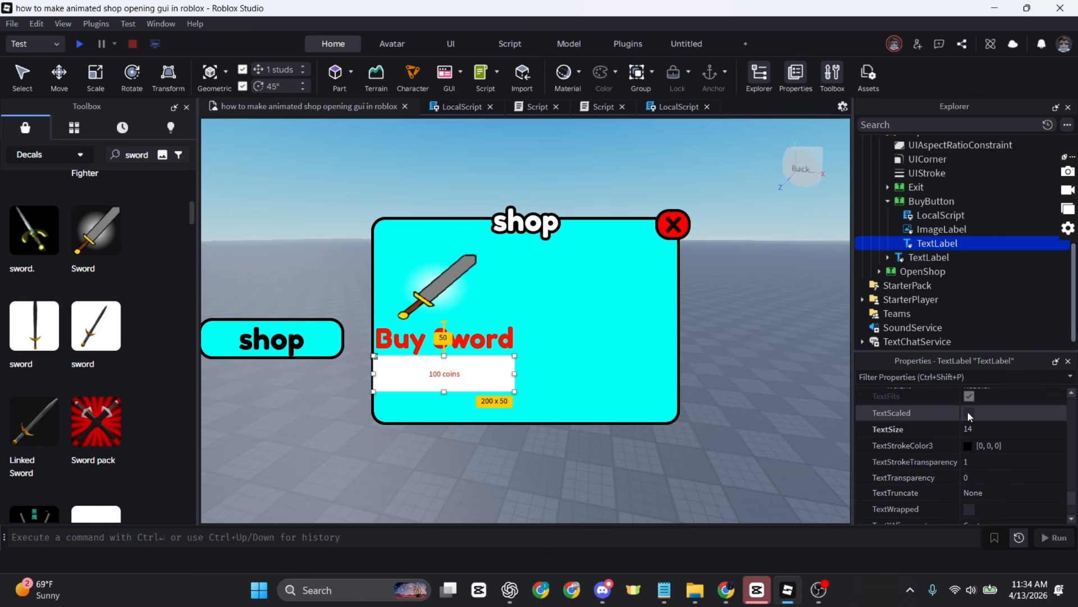
{"action": "left_click", "coordinate": [969, 413]}
{"action": "scroll", "coordinate": [988, 449], "scroll_direction": "up", "scroll_amount": 4}
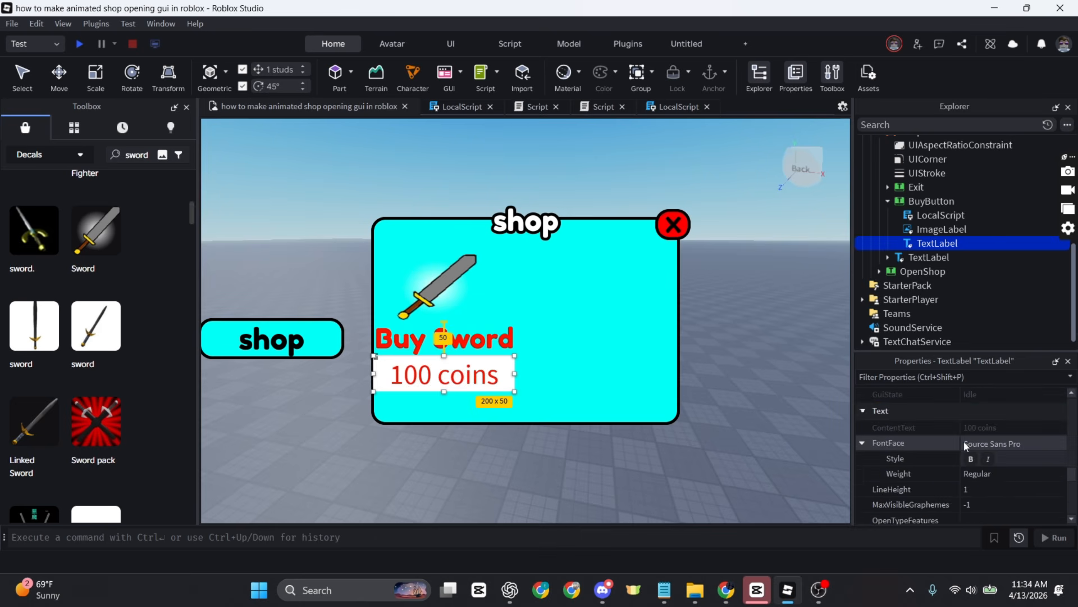
{"action": "left_click", "coordinate": [981, 444]}
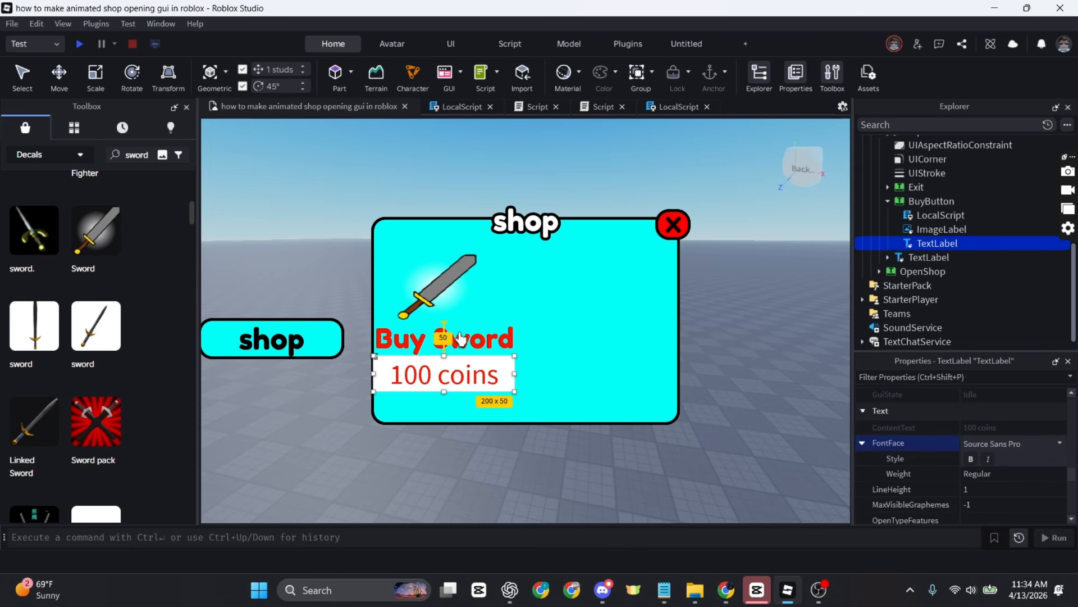
{"action": "left_click", "coordinate": [984, 444]}
{"action": "left_click", "coordinate": [1004, 295]}
Step: Set the 100 coins label's background transparency to 1
{"action": "scroll", "coordinate": [957, 436], "scroll_direction": "up", "scroll_amount": 3}
{"action": "scroll", "coordinate": [958, 442], "scroll_direction": "up", "scroll_amount": 6}
{"action": "scroll", "coordinate": [966, 457], "scroll_direction": "down", "scroll_amount": 2}
{"action": "left_click", "coordinate": [981, 440]}
{"action": "type", "text": "1"}
{"action": "key", "text": "Return"}
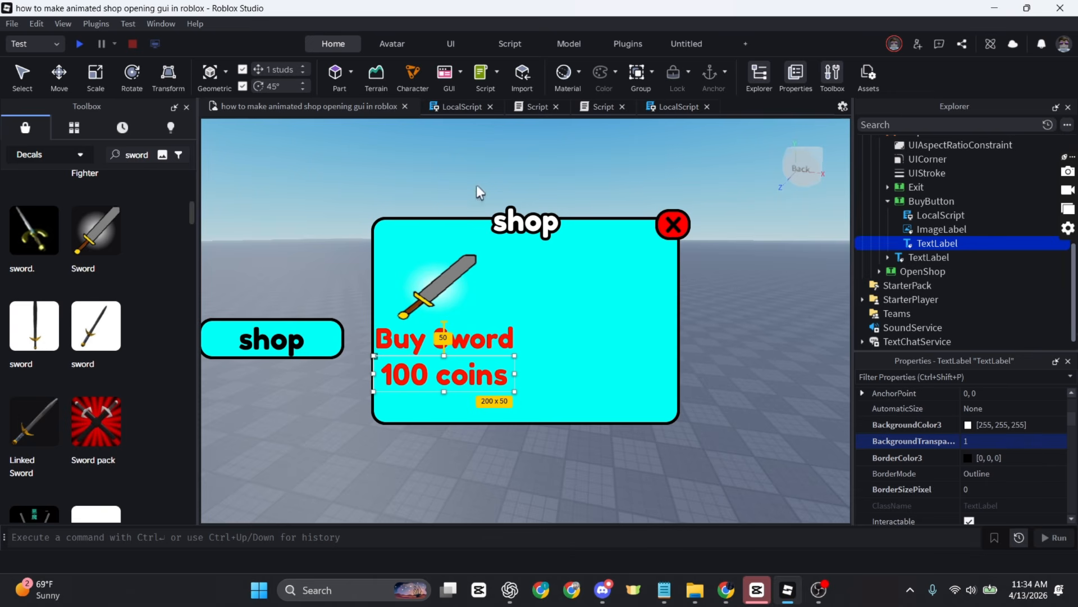
Step: Start a playtest, buy the sword from the shop and close the shop window
{"action": "left_click", "coordinate": [81, 44]}
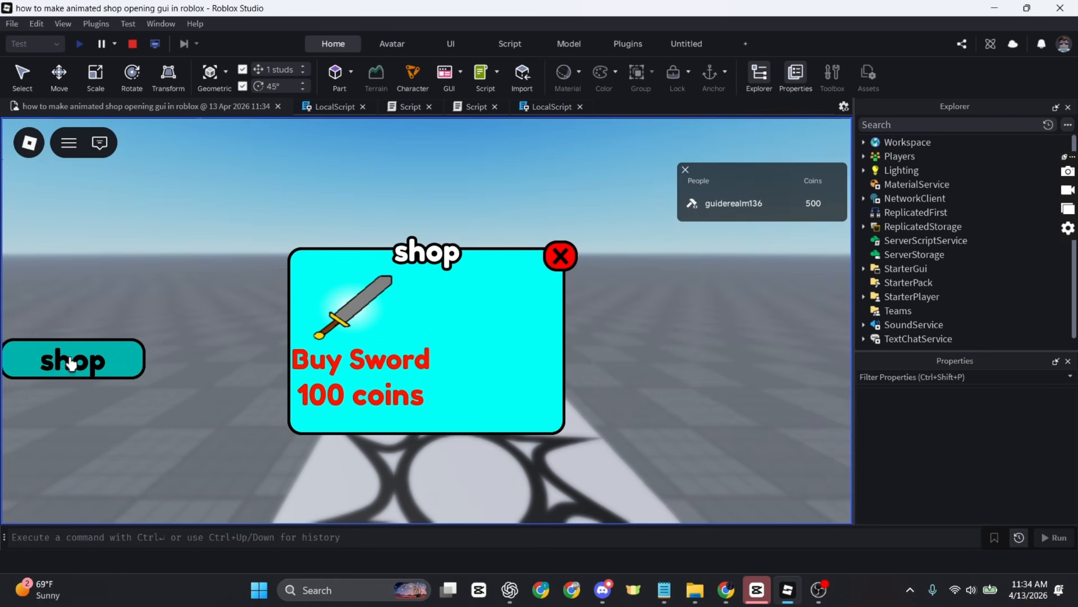
{"action": "left_click", "coordinate": [354, 368]}
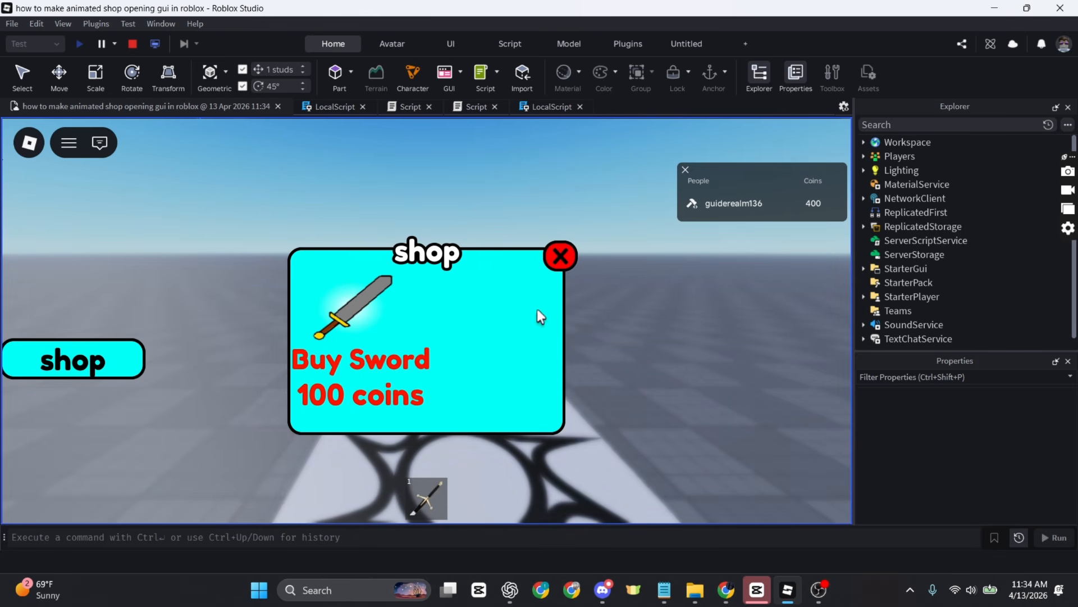
{"action": "left_click", "coordinate": [562, 257]}
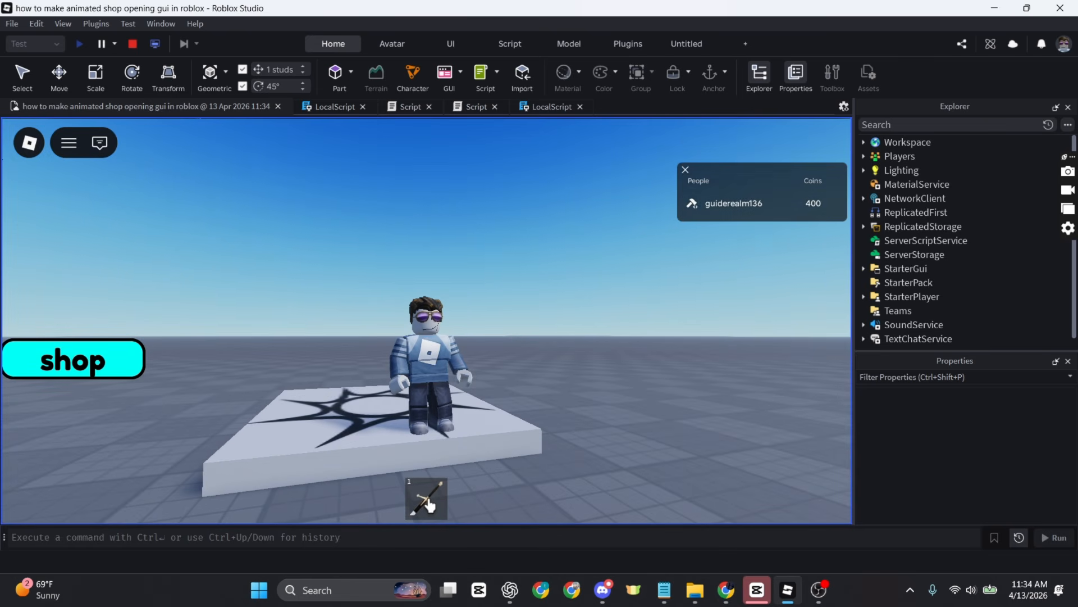
Step: Equip the purchased sword, swing it several times and view the character from the side
{"action": "left_click", "coordinate": [430, 506]}
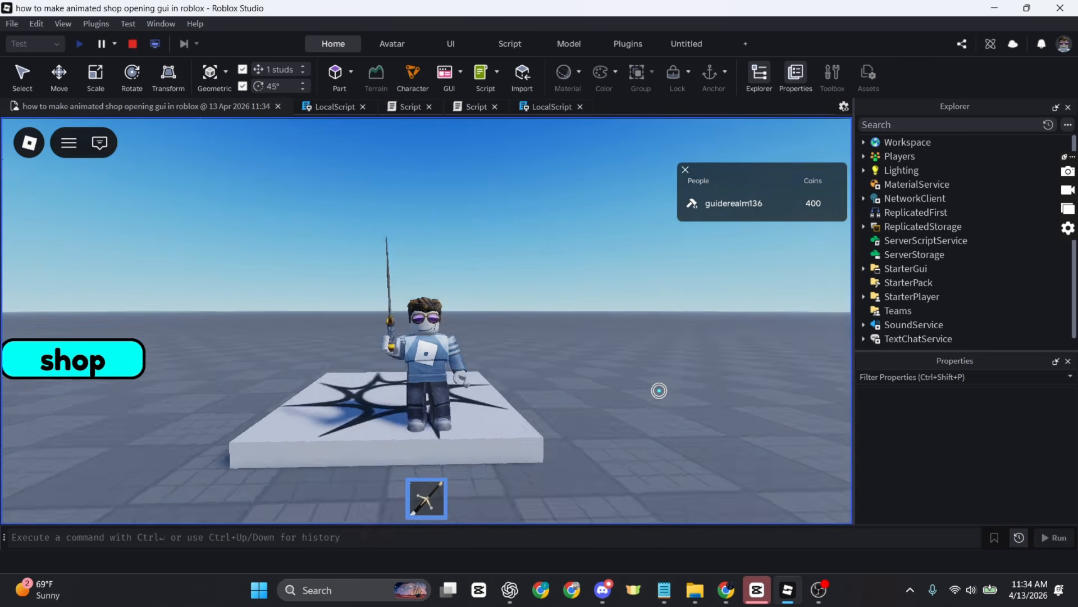
{"action": "key", "text": "a"}
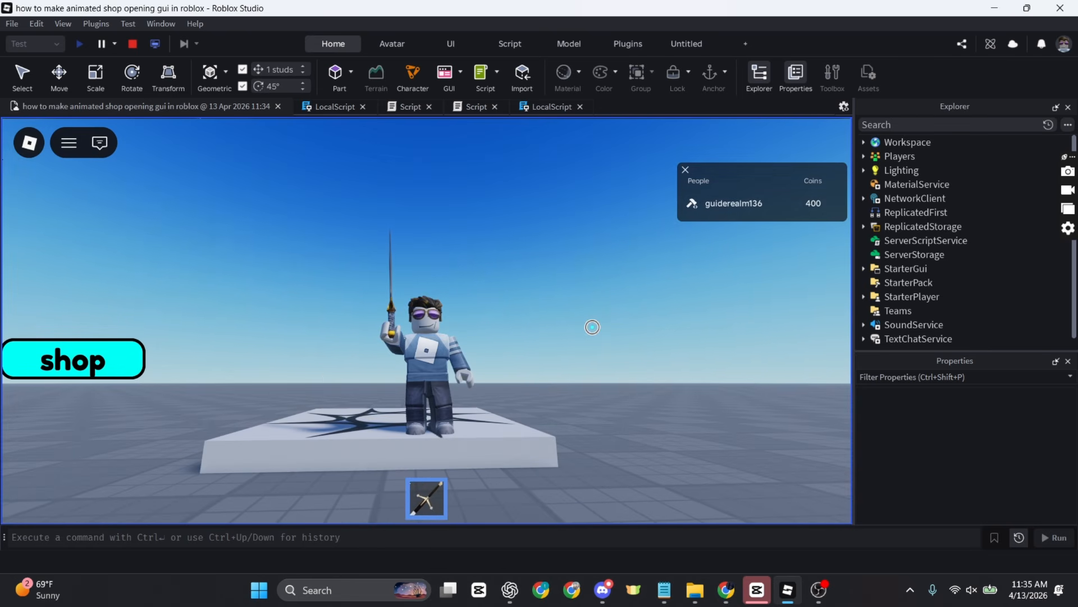
{"action": "left_click", "coordinate": [592, 327]}
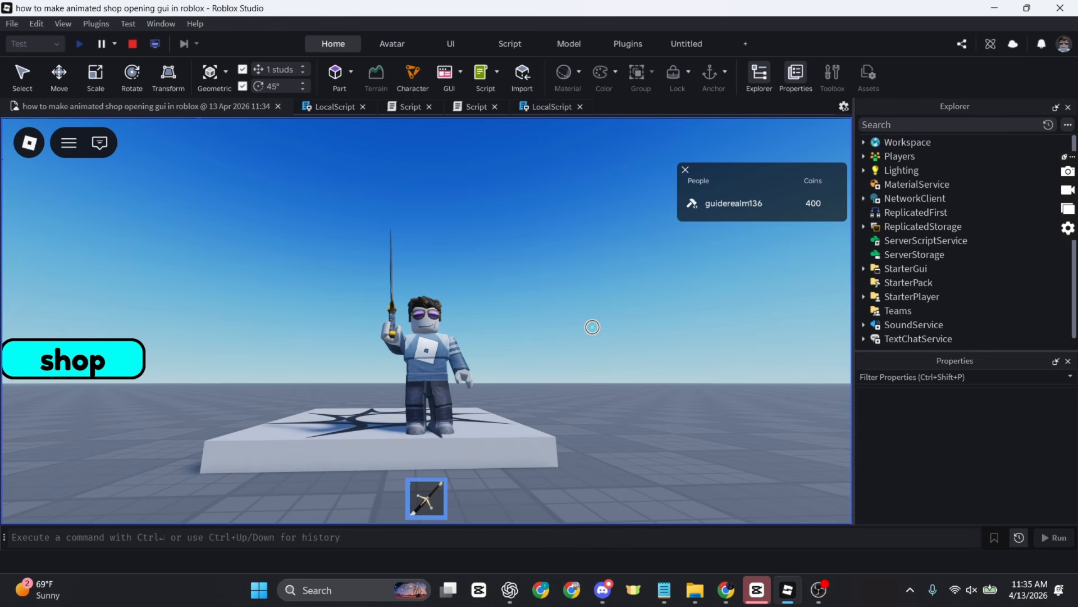
{"action": "left_click", "coordinate": [592, 327]}
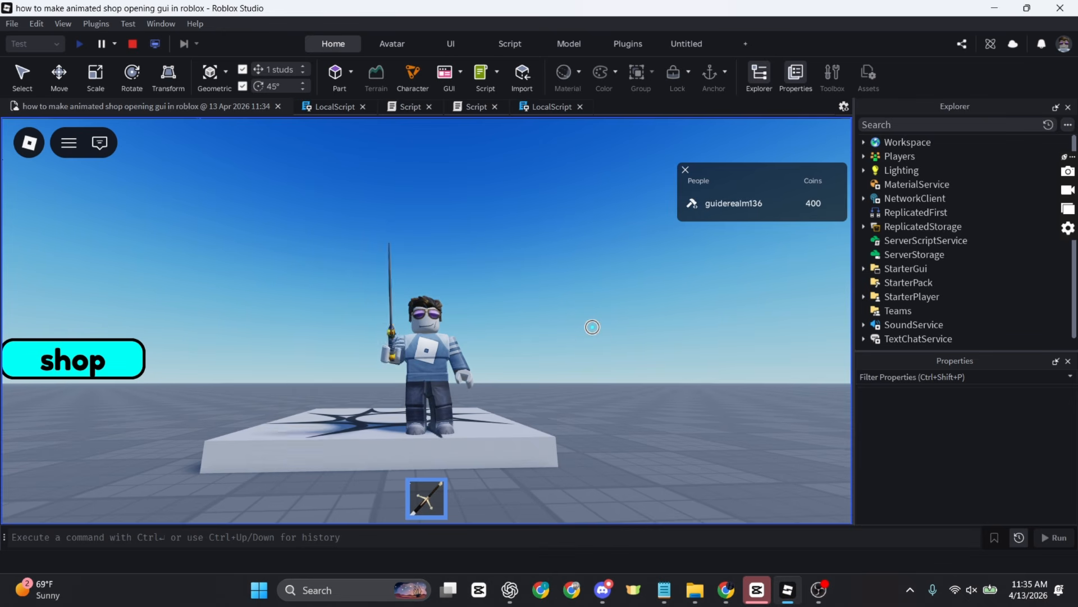
{"action": "left_click", "coordinate": [575, 322]}
{"action": "right_click_drag", "start_coordinate": [575, 322], "coordinate": [575, 321]}
{"action": "left_click", "coordinate": [575, 322]}
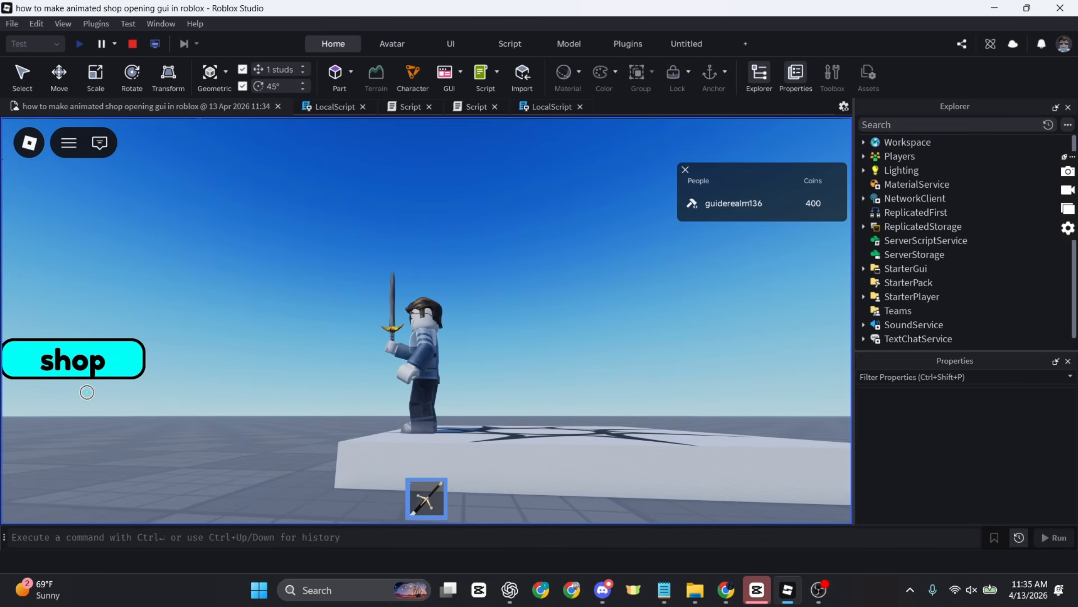